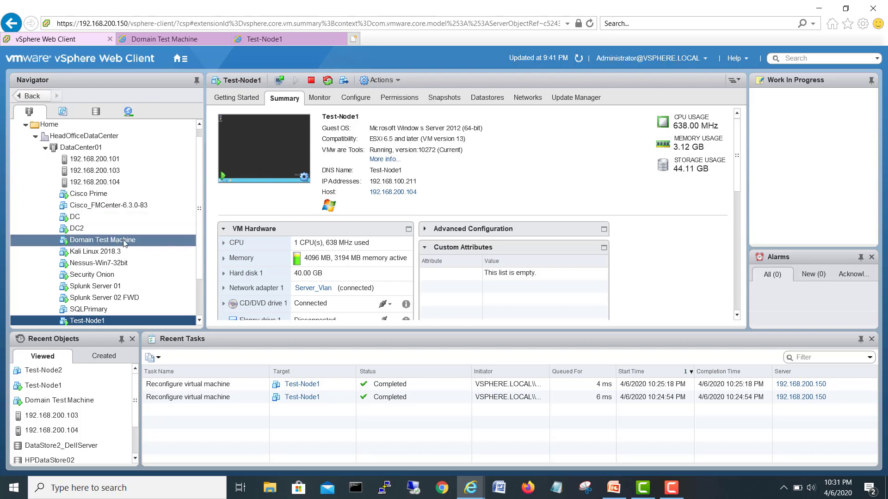
# Step: Select the Domain Test Machine VM and examine its IP configuration in the Command Prompt of its console
pyautogui.click(112, 245)
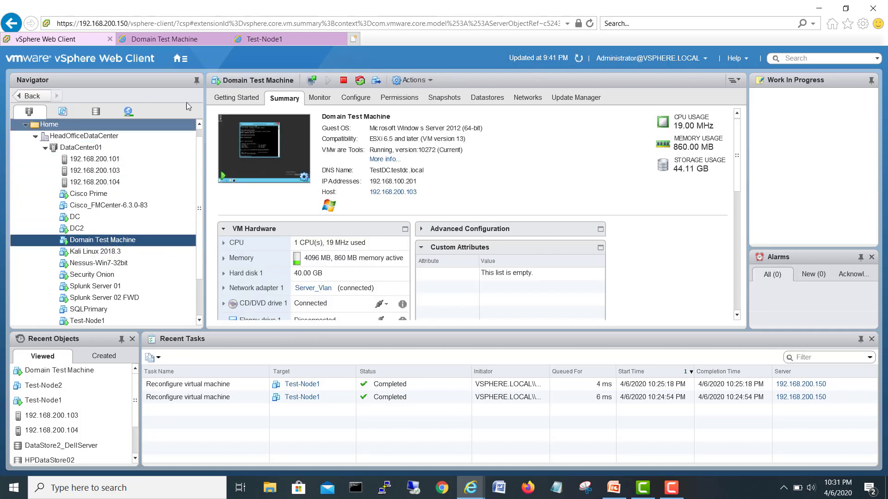
pyautogui.click(176, 41)
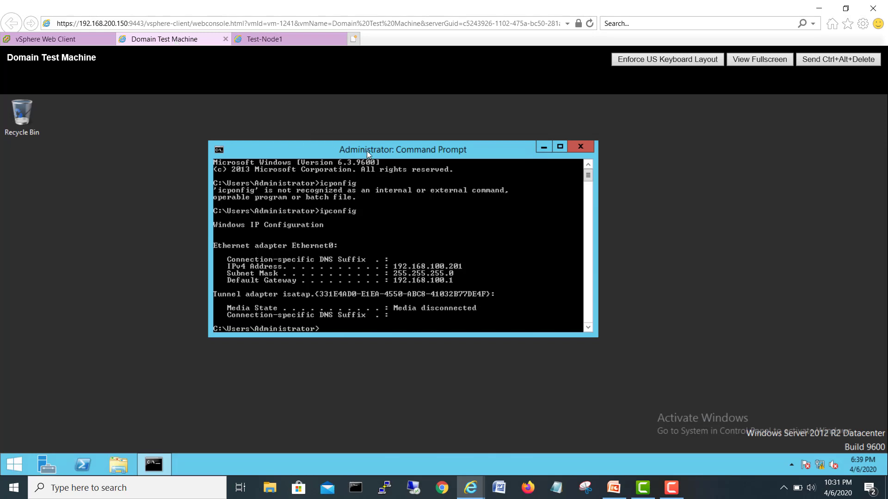
pyautogui.moveTo(365, 144); pyautogui.dragTo(364, 136)
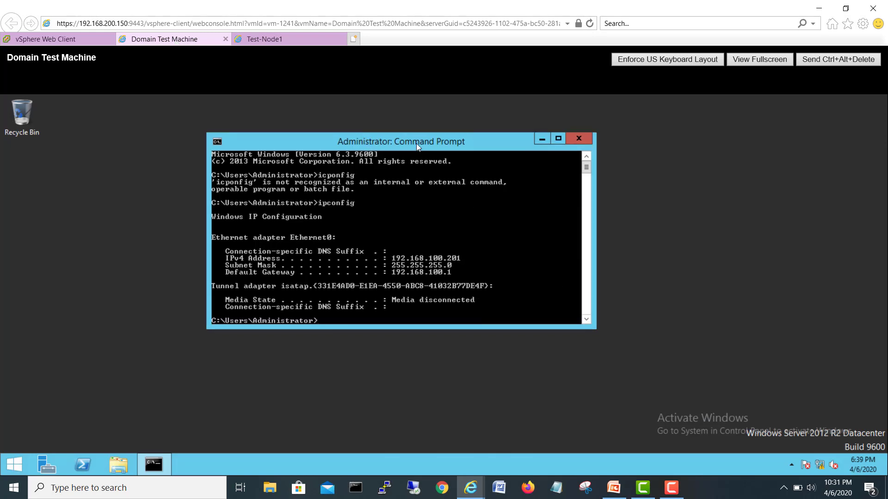
pyautogui.moveTo(416, 144); pyautogui.dragTo(428, 145)
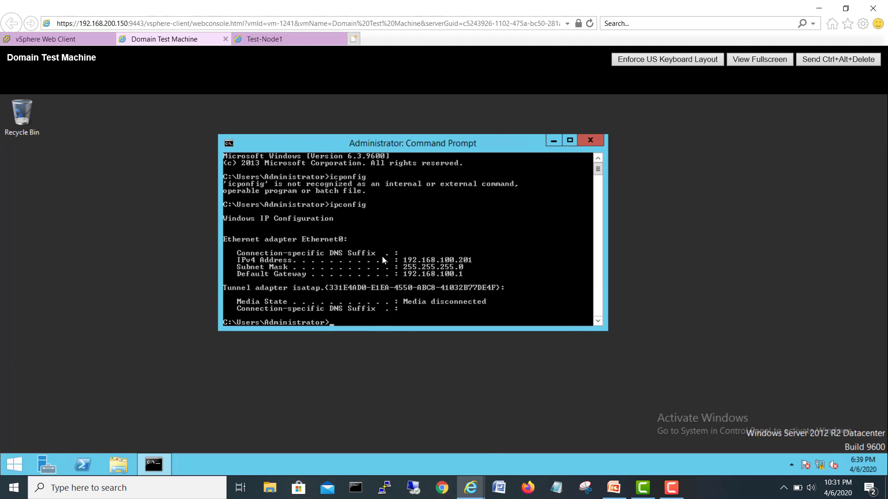
pyautogui.moveTo(382, 148); pyautogui.dragTo(379, 152)
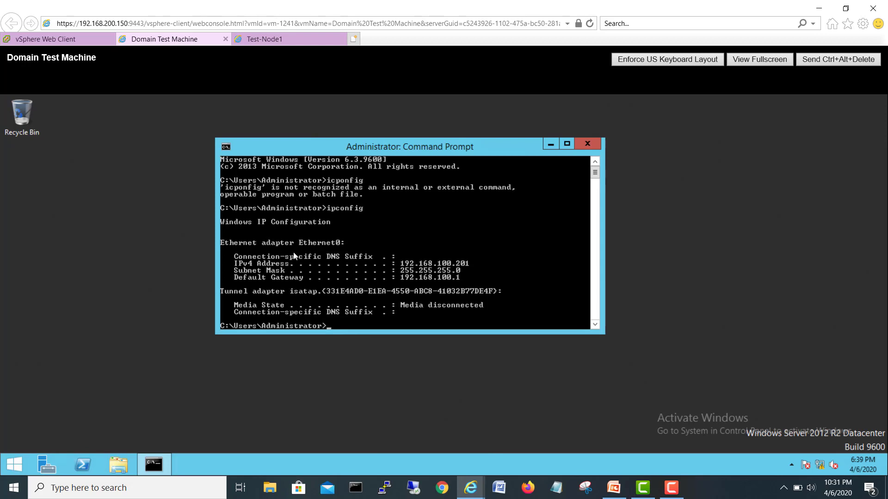
# Step: Select the Test-Node1 VM in the vSphere inventory and examine the IP configuration in its console
pyautogui.click(69, 39)
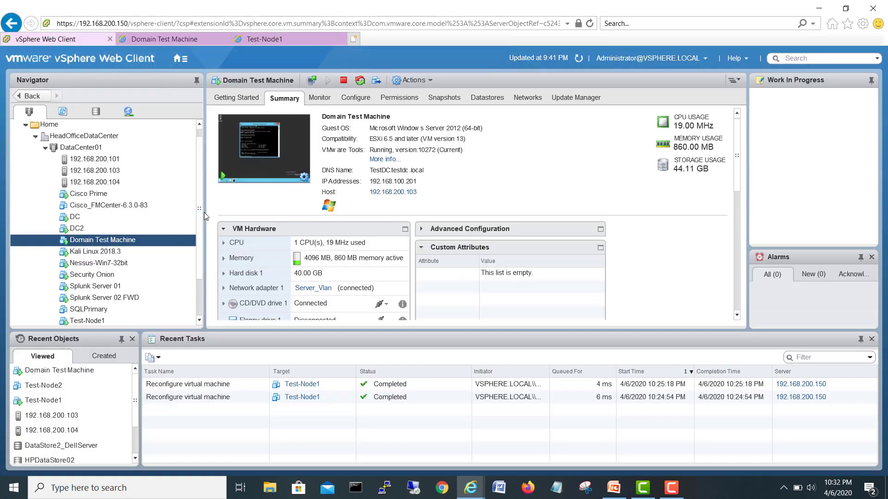
pyautogui.scroll(-2, 200, 213)
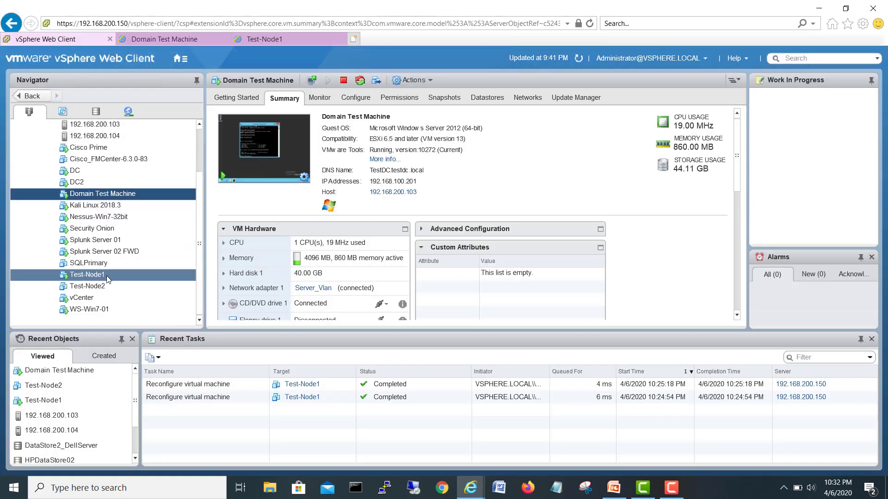
pyautogui.click(115, 276)
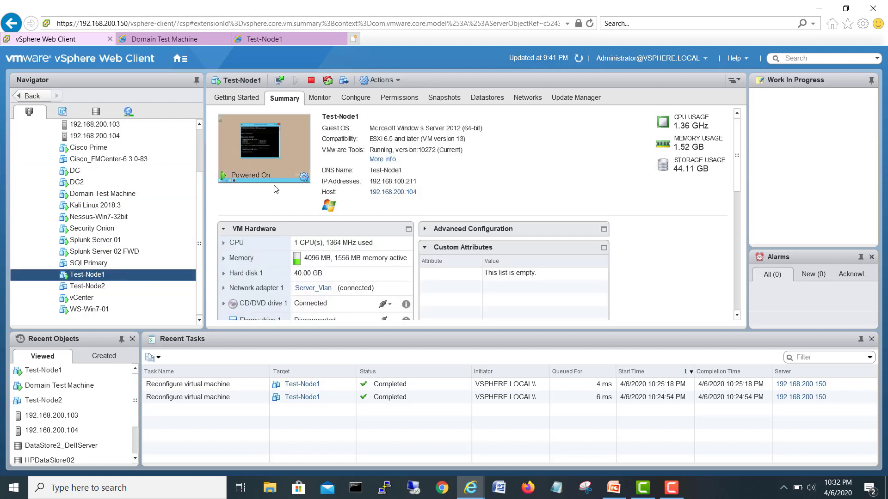
pyautogui.click(273, 41)
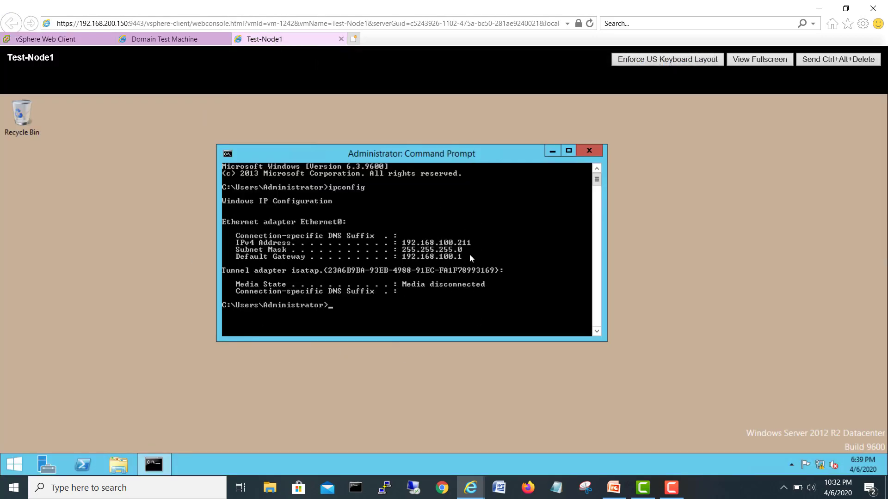
# Step: Check the Windows Firewall state on Test-Node1 from the Network and Sharing Center and close the window
pyautogui.rightClick(827, 465)
pyautogui.click(821, 452)
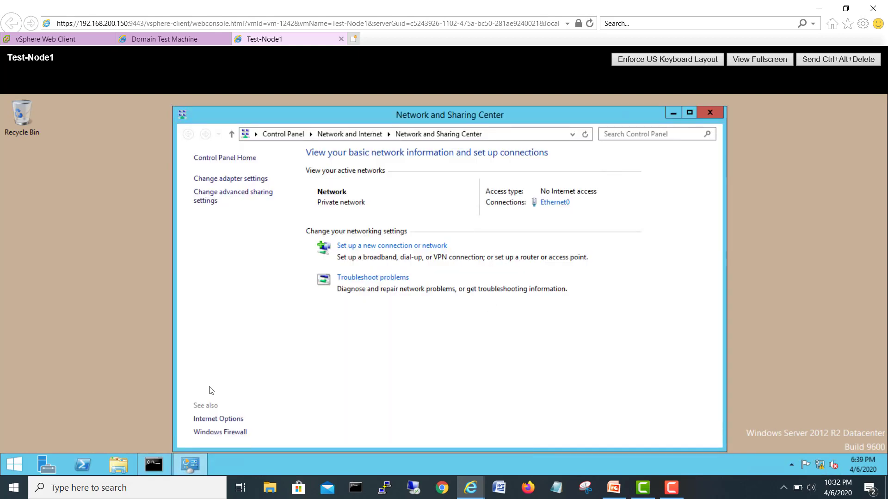
pyautogui.click(230, 433)
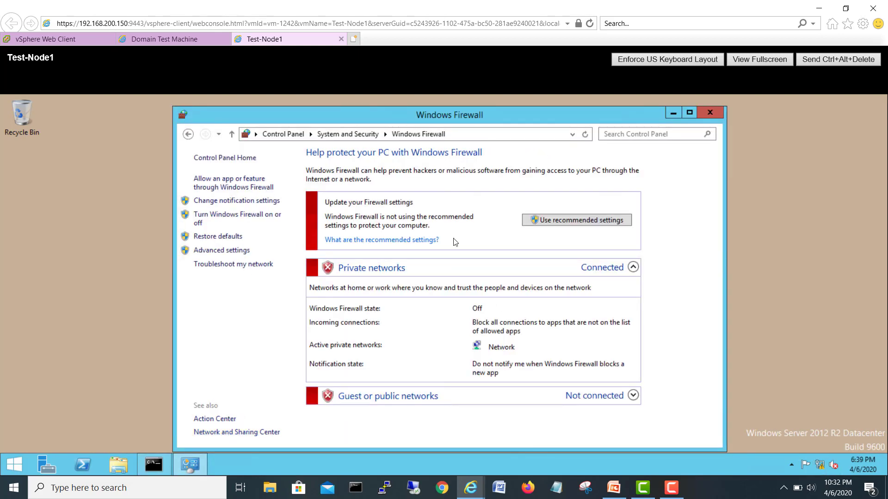
pyautogui.click(710, 113)
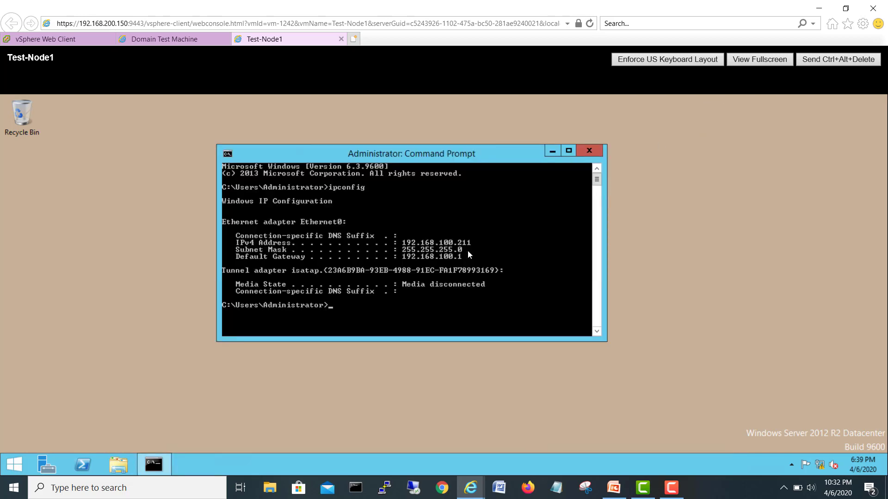
# Step: Open the Internet Protocol Version 4 properties of Ethernet0 on Test-Node1 and examine the preferred DNS server address
pyautogui.rightClick(820, 466)
pyautogui.click(806, 452)
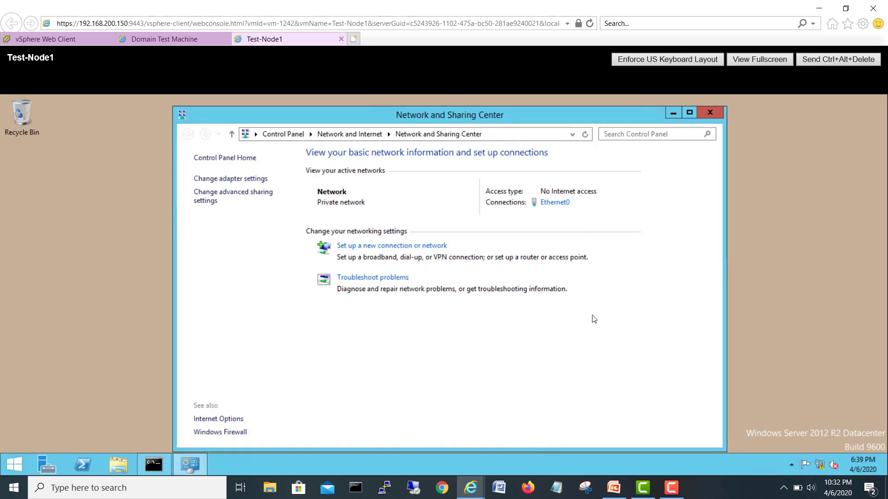
pyautogui.click(557, 206)
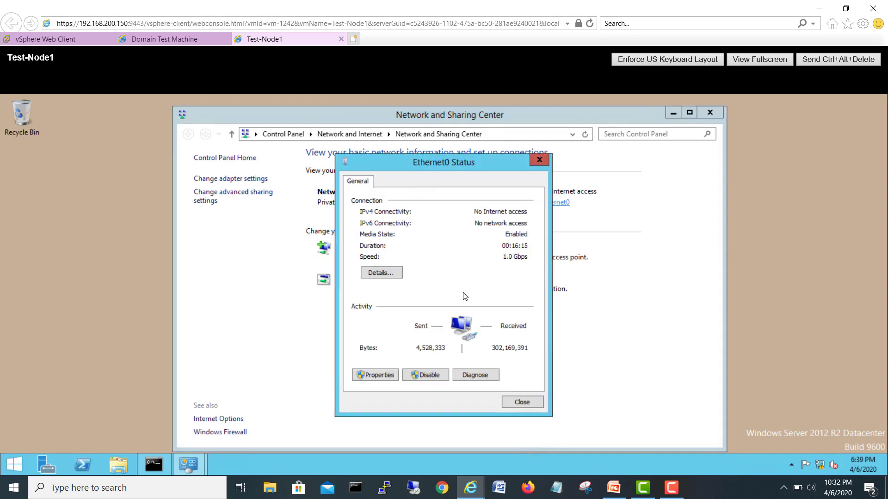
pyautogui.click(388, 376)
pyautogui.click(471, 334)
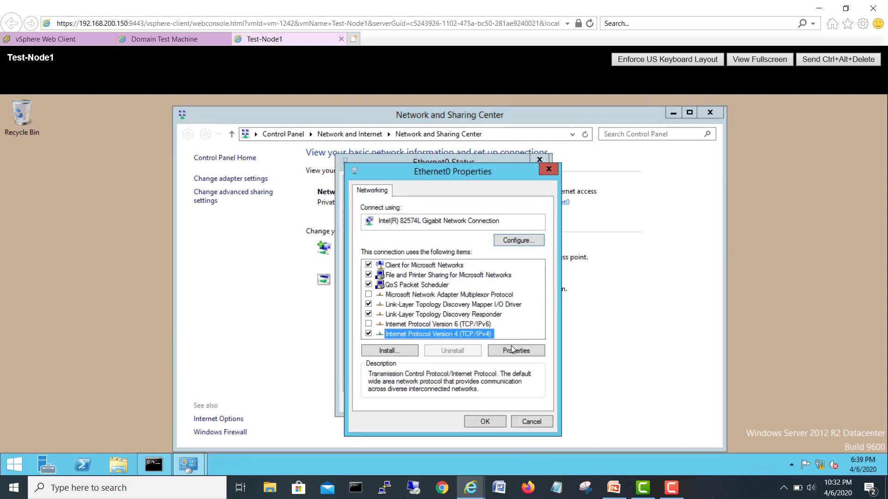
pyautogui.click(515, 350)
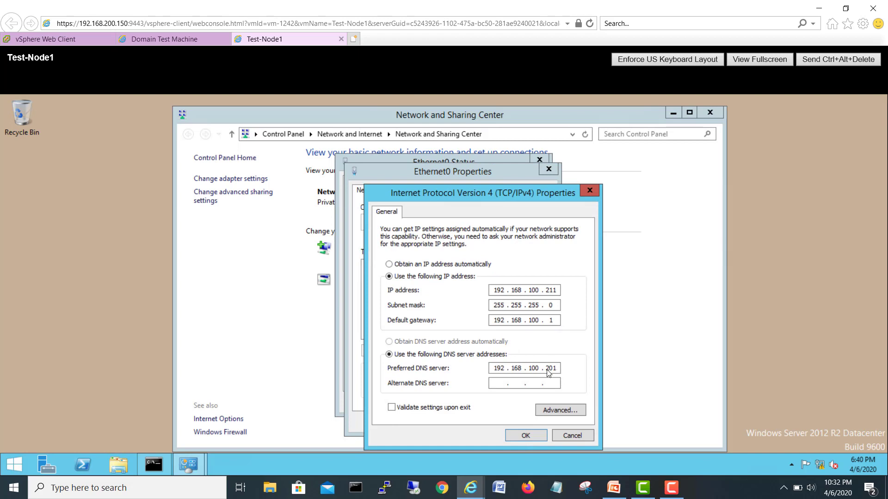
pyautogui.doubleClick(549, 370)
pyautogui.click(550, 375)
pyautogui.click(65, 187)
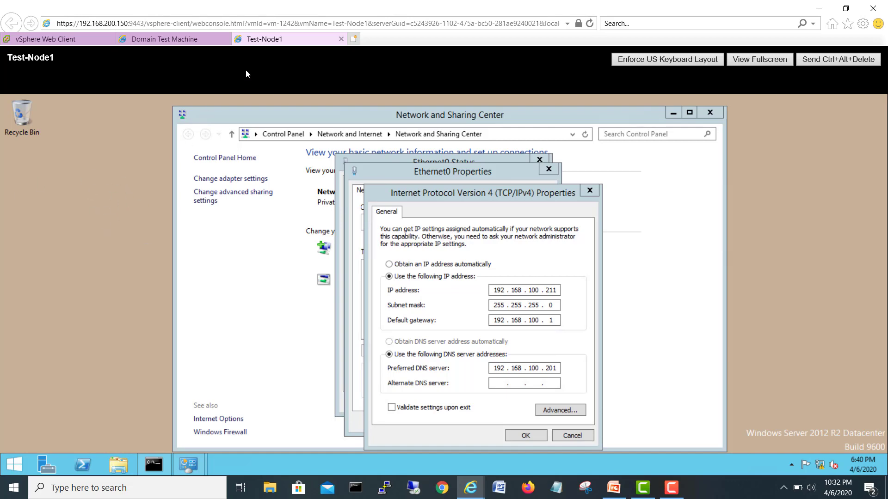
# Step: Compare Test-Node1's preferred DNS server with Domain Test Machine's IPv4 address and close all of Test-Node1's network windows without changes
pyautogui.click(184, 41)
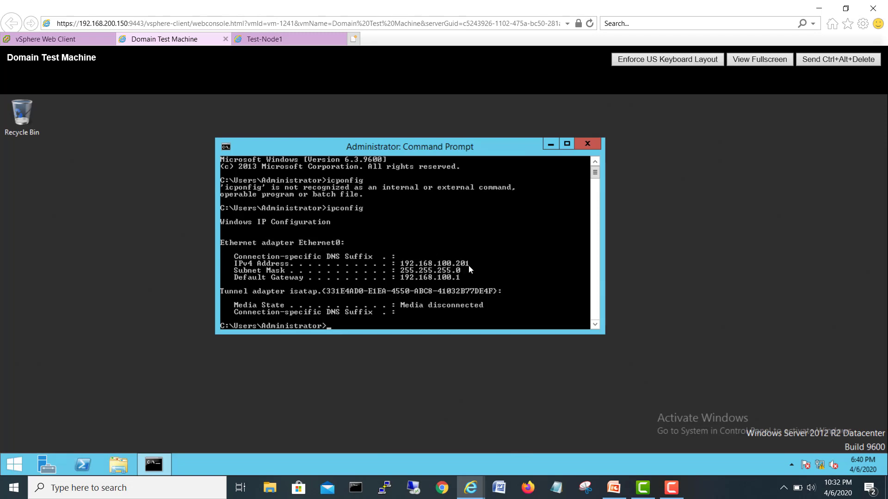
pyautogui.click(280, 37)
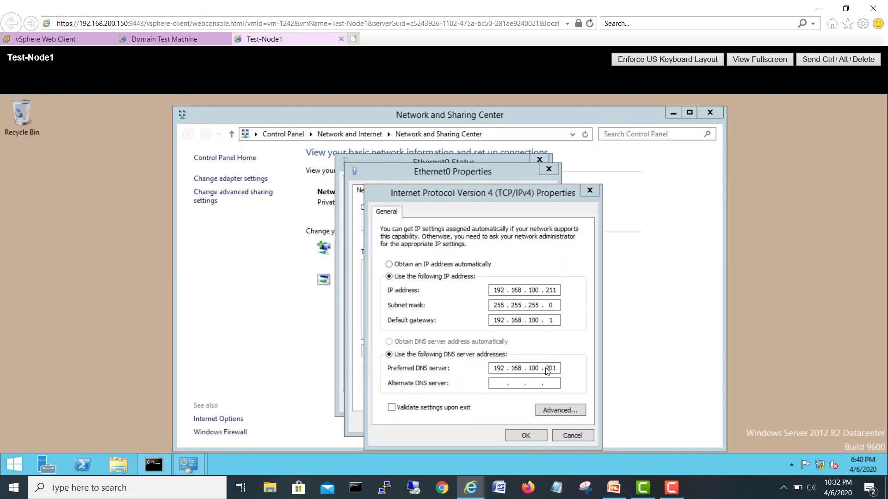
pyautogui.click(570, 437)
pyautogui.click(536, 425)
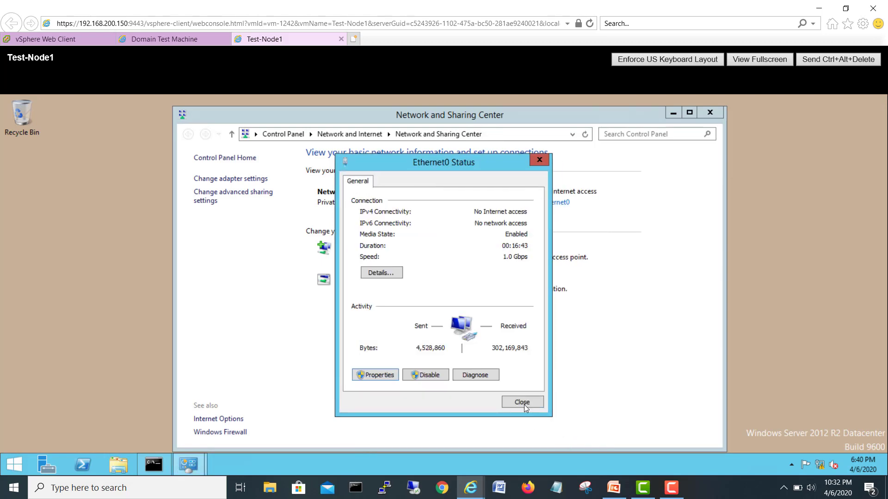
pyautogui.click(523, 403)
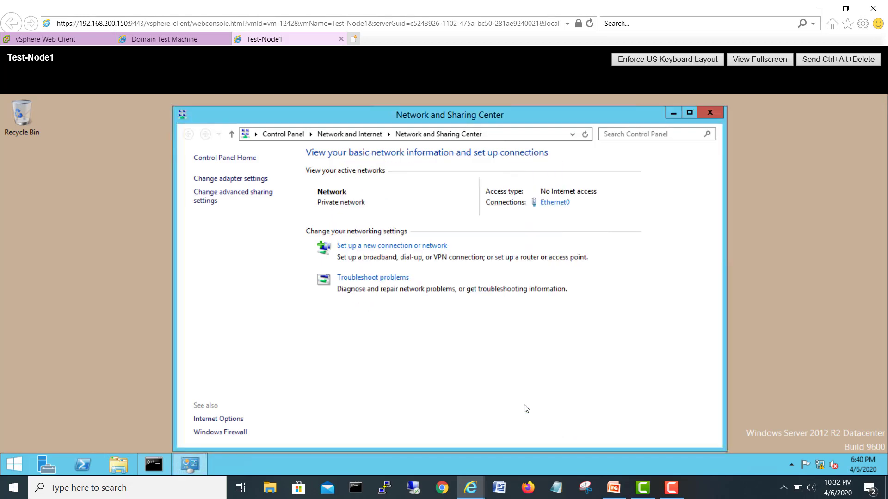
pyautogui.click(713, 115)
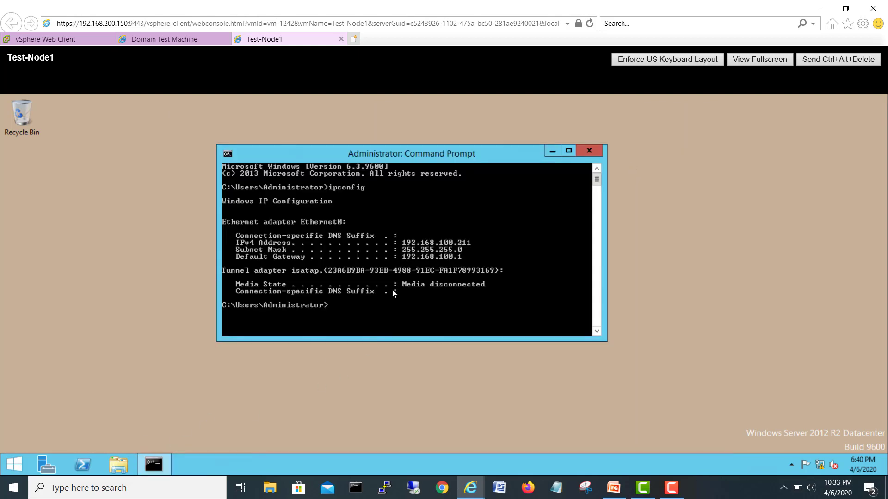
# Step: Ping 192.168.100.201 from the Command Prompt on Test-Node1 to test connectivity to Domain Test Machine
pyautogui.write('ping 192.168.100.201')
pyautogui.press('Return')
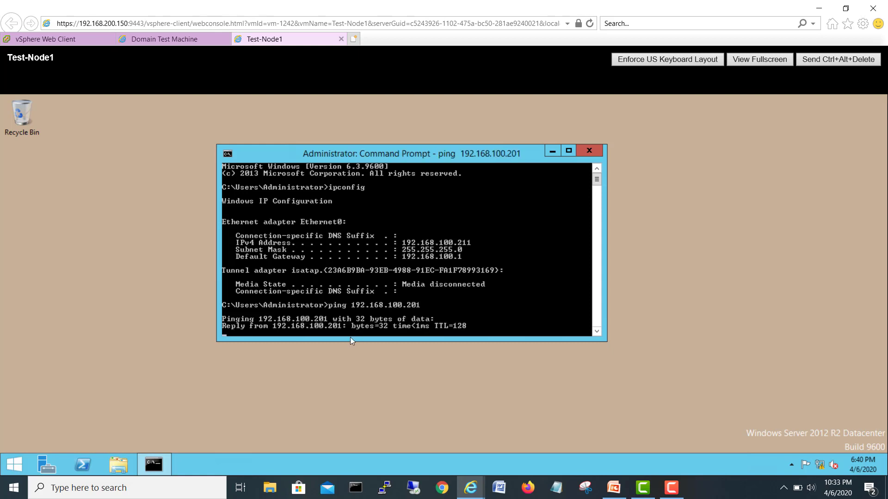
pyautogui.moveTo(339, 350); pyautogui.dragTo(339, 356)
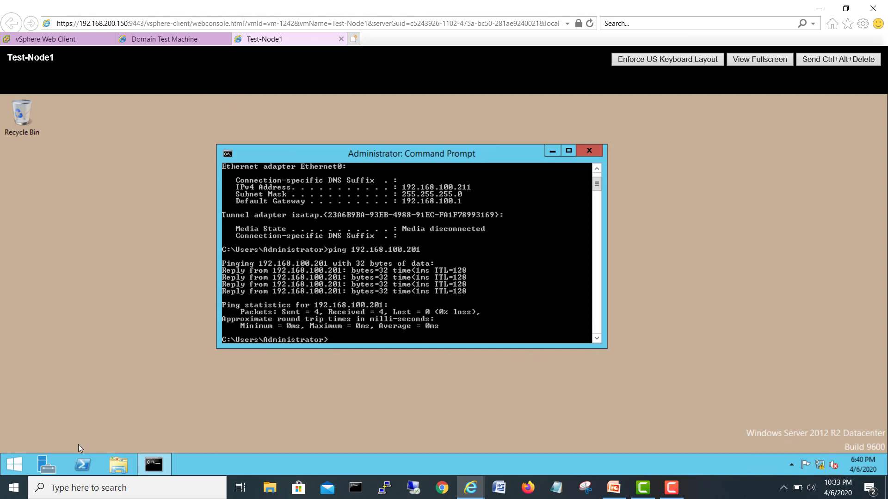
# Step: Review the server roles and features offered by Test-Node1's Add Roles and Features Wizard, cancelling it without installing anything
pyautogui.click(46, 465)
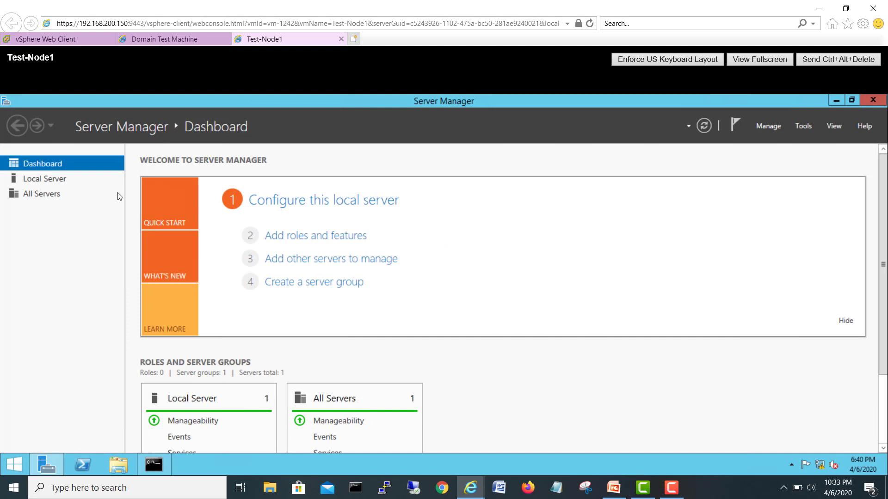
pyautogui.click(326, 238)
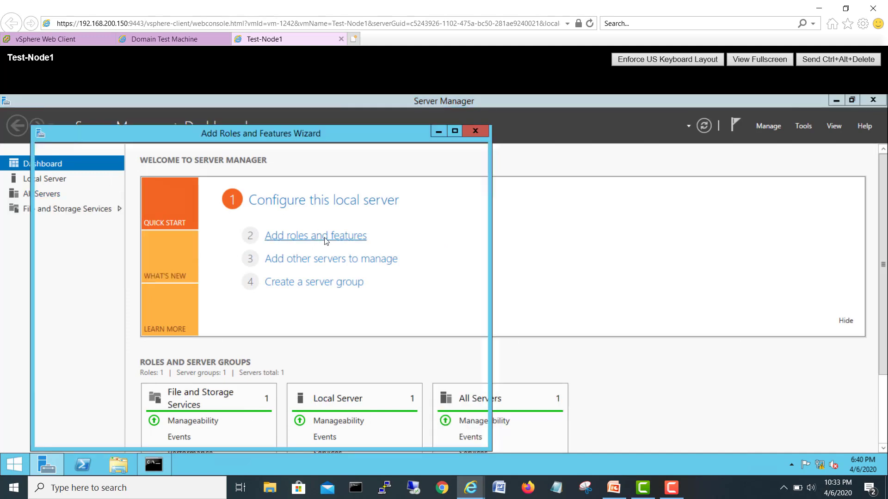
pyautogui.click(351, 435)
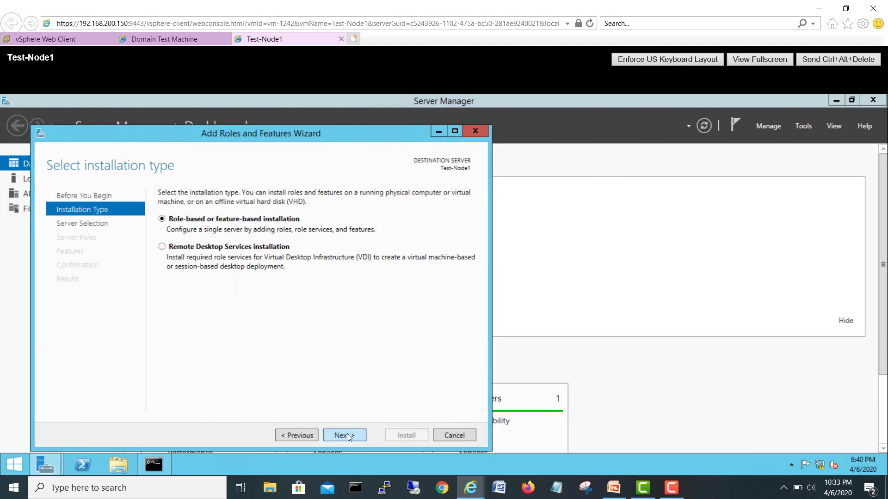
pyautogui.click(344, 435)
pyautogui.click(344, 435)
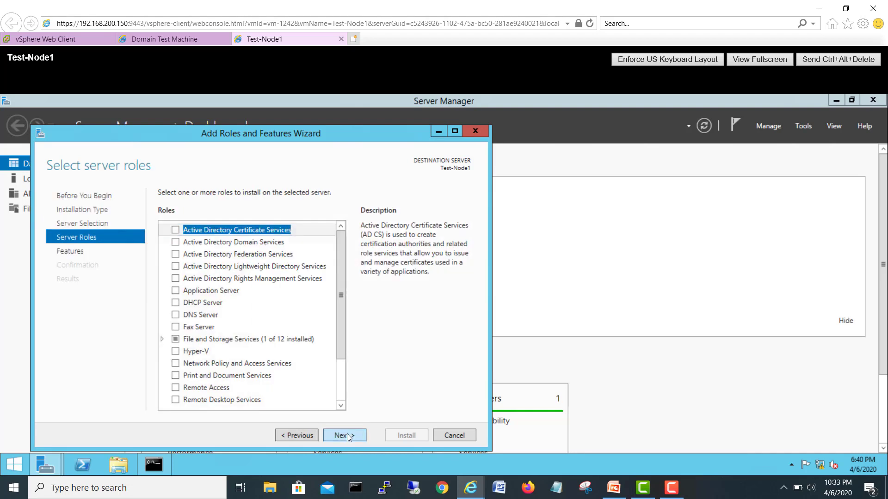
pyautogui.click(346, 436)
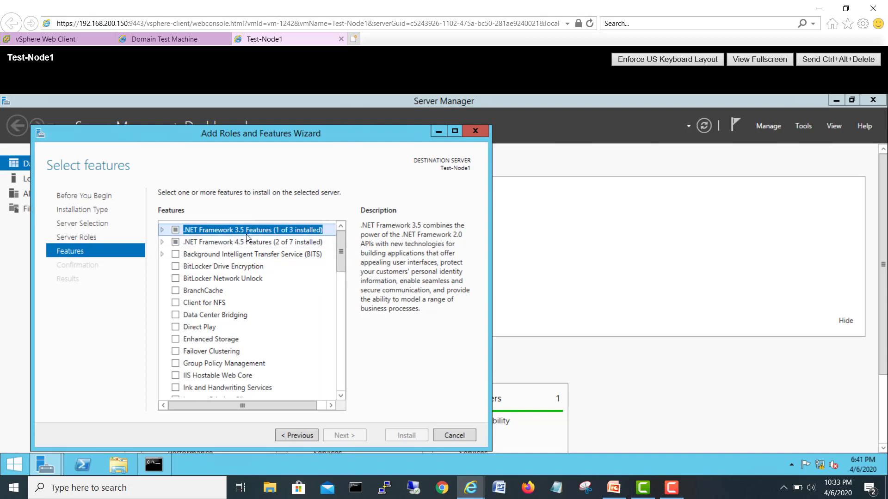
pyautogui.click(467, 437)
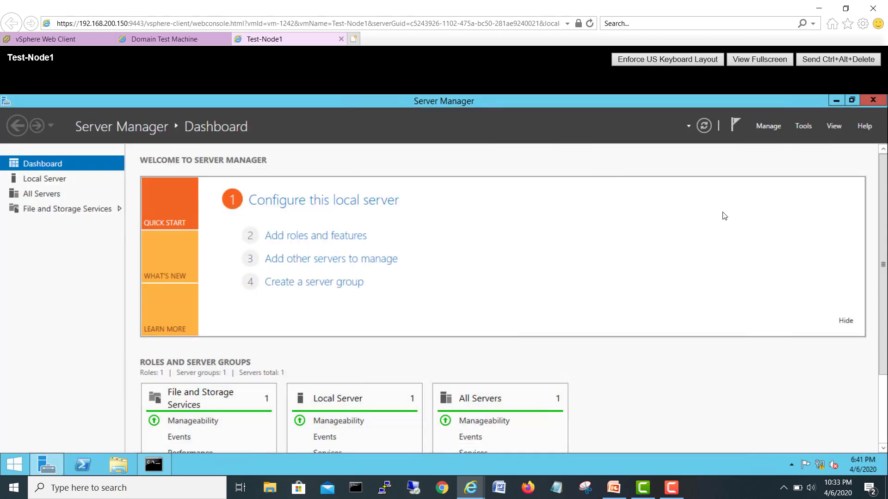
pyautogui.click(871, 102)
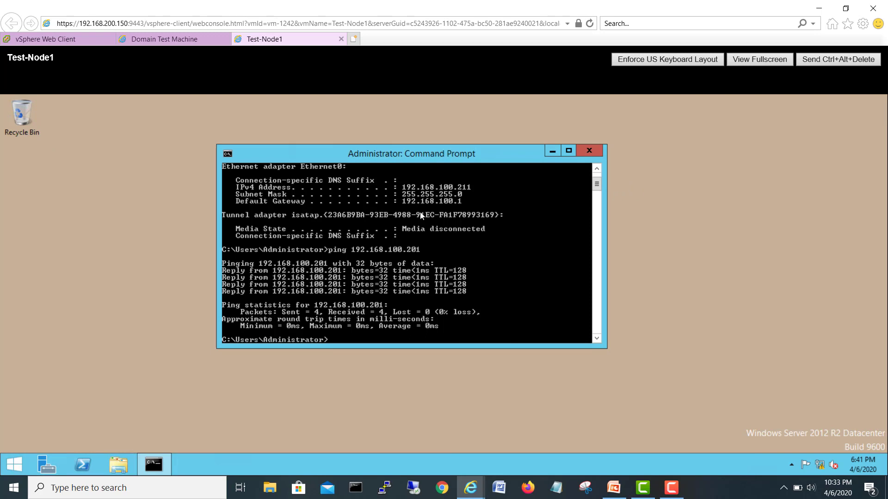
# Step: Close Test-Node1's Command Prompt and examine the Local Server properties in Server Manager, closing it when done
pyautogui.click(588, 151)
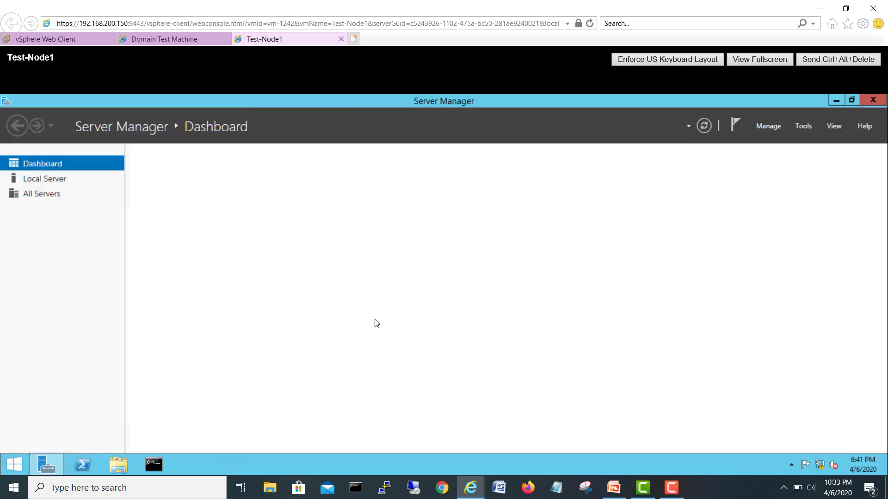
pyautogui.click(55, 182)
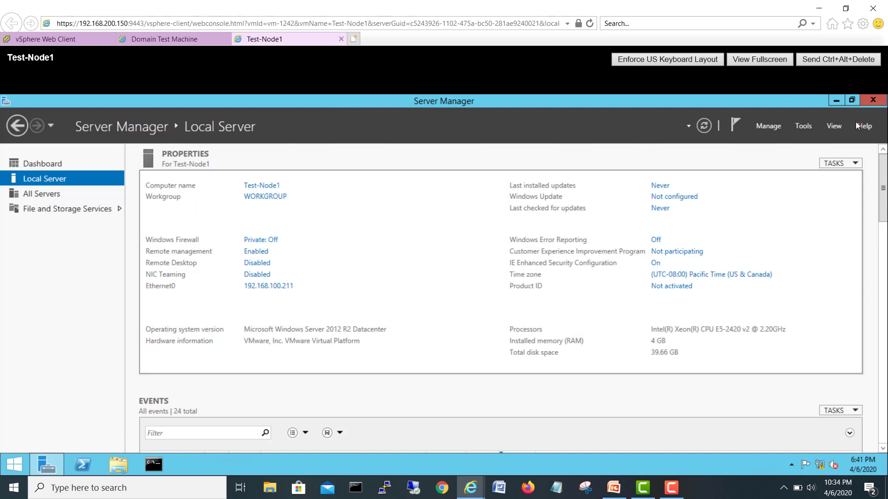
pyautogui.click(873, 101)
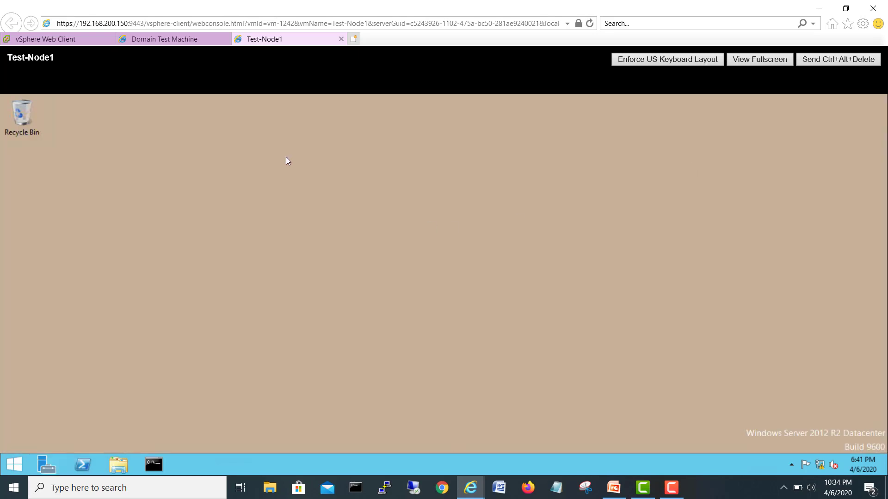
# Step: Ping 192.168.100.211 from the Command Prompt on Domain Test Machine to test connectivity to Test-Node1
pyautogui.click(175, 41)
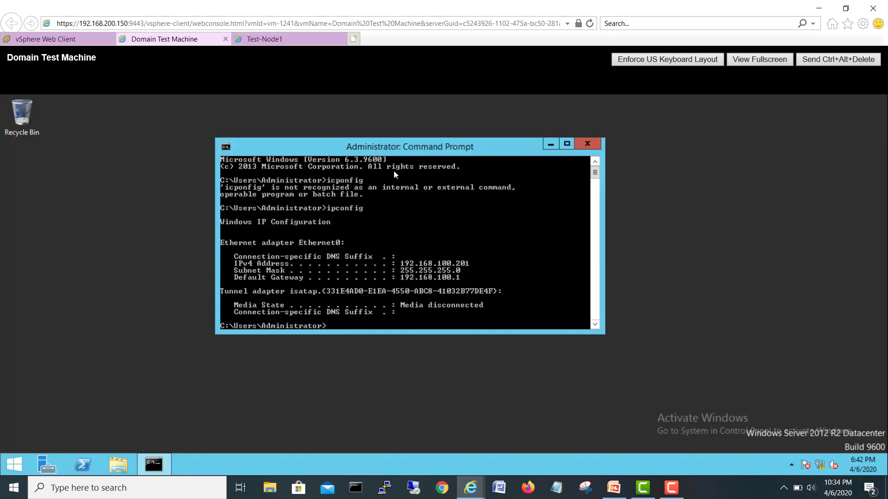
pyautogui.moveTo(402, 148); pyautogui.dragTo(361, 149)
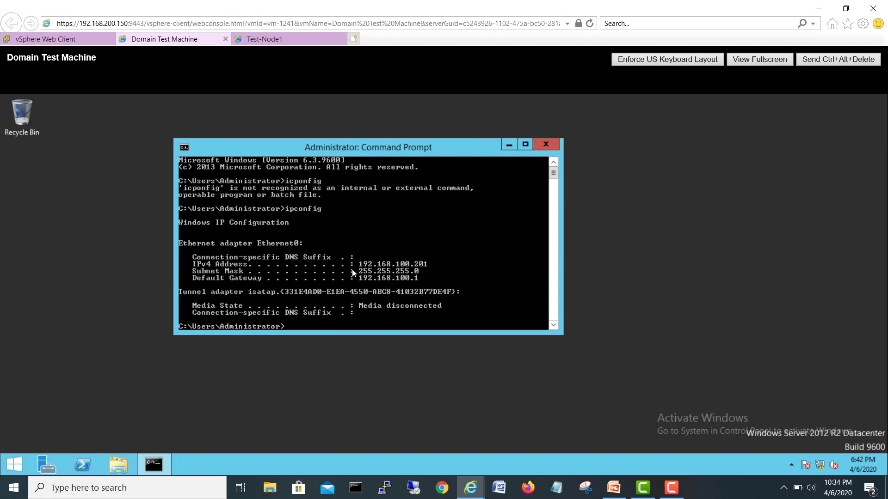
pyautogui.write('dfsping')
pyautogui.press('BackSpace')
pyautogui.press('BackSpace')
pyautogui.press('BackSpace')
pyautogui.press('BackSpace')
pyautogui.press('BackSpace')
pyautogui.press('BackSpace')
pyautogui.press('BackSpace')
pyautogui.press('BackSpace')
pyautogui.write('ping 192.168.100.211')
pyautogui.press('Return')
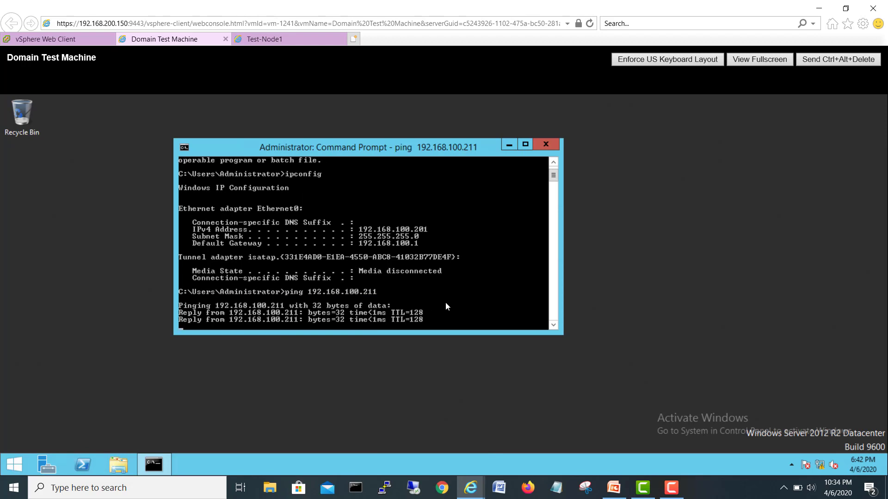
# Step: Run ipconfig in a new Command Prompt on Test-Node1 to check its IP configuration
pyautogui.click(287, 41)
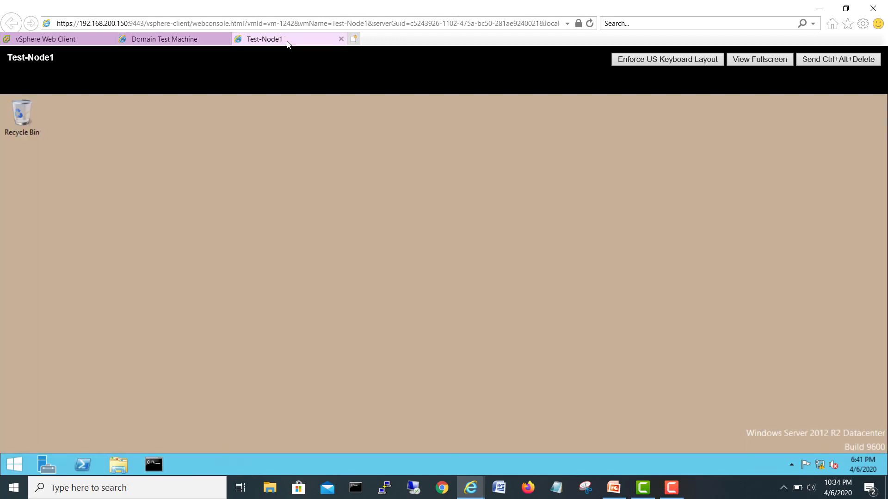
pyautogui.click(154, 464)
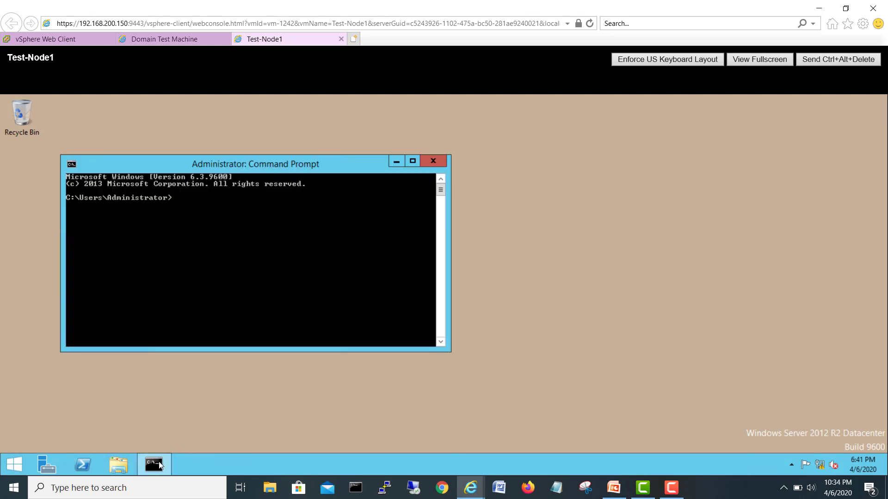
pyautogui.moveTo(318, 169); pyautogui.dragTo(742, 163)
pyautogui.write('ipconfig')
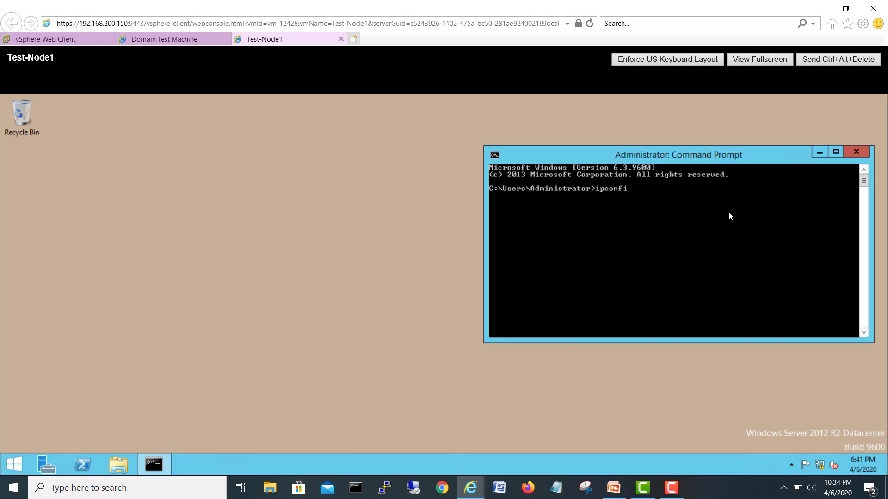
pyautogui.press('Return')
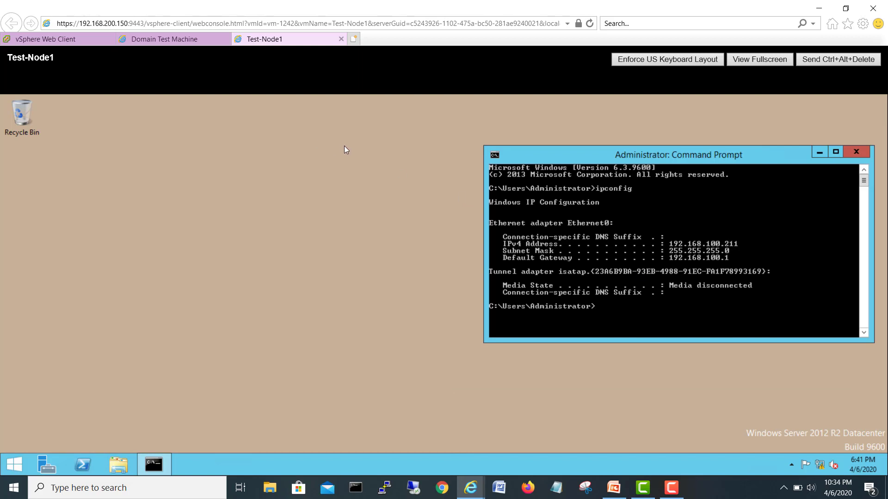
# Step: Open the computer name and domain settings from Test-Node1's Local Server properties and switch its membership from workgroup to domain
pyautogui.click(212, 337)
pyautogui.click(46, 464)
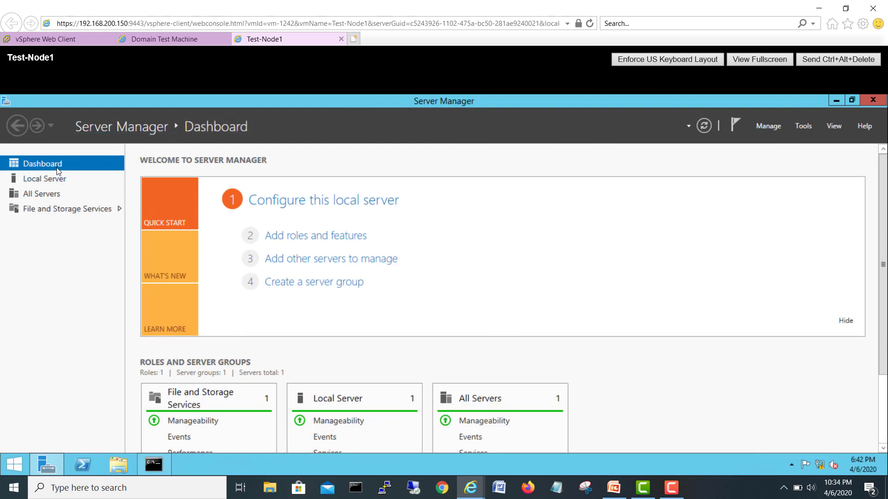
pyautogui.click(58, 179)
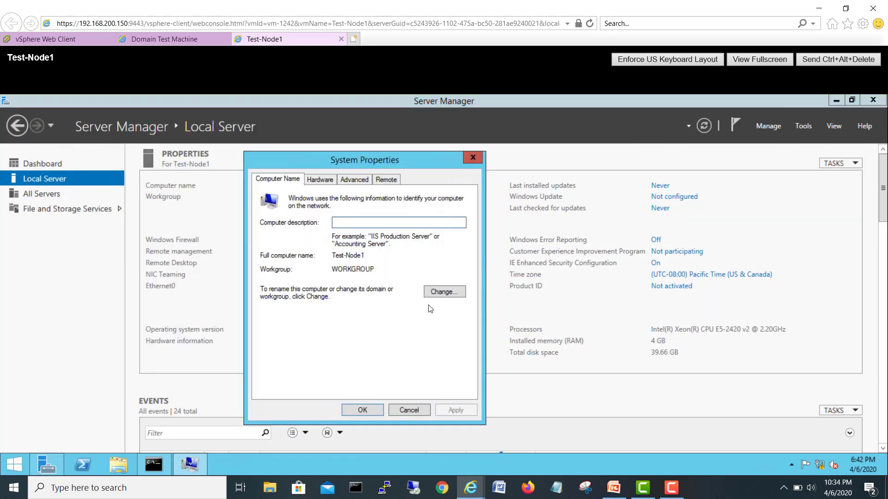
pyautogui.click(444, 292)
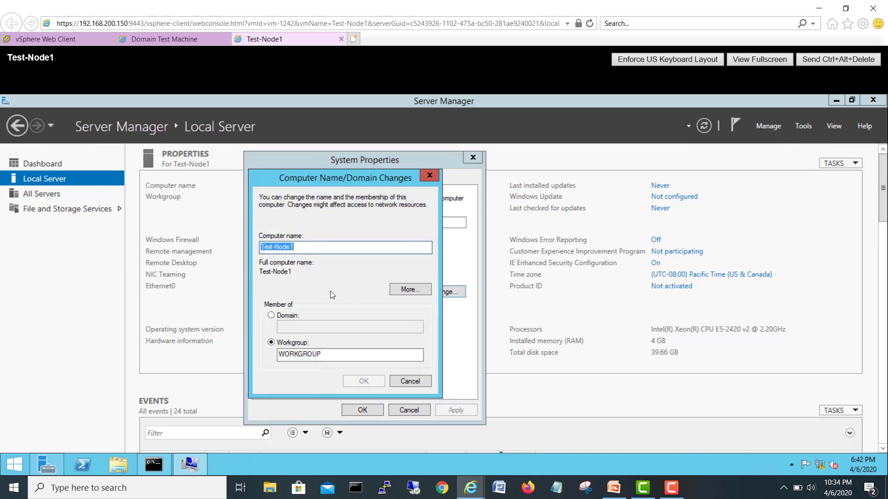
pyautogui.click(290, 316)
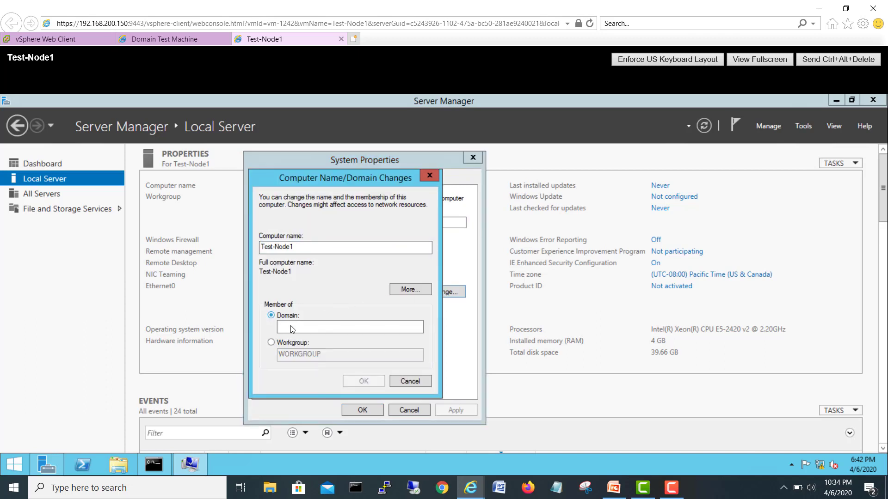
pyautogui.click(290, 327)
# Step: Examine the testdc.local forward lookup zone in DNS Manager on Domain Test Machine
pyautogui.click(159, 41)
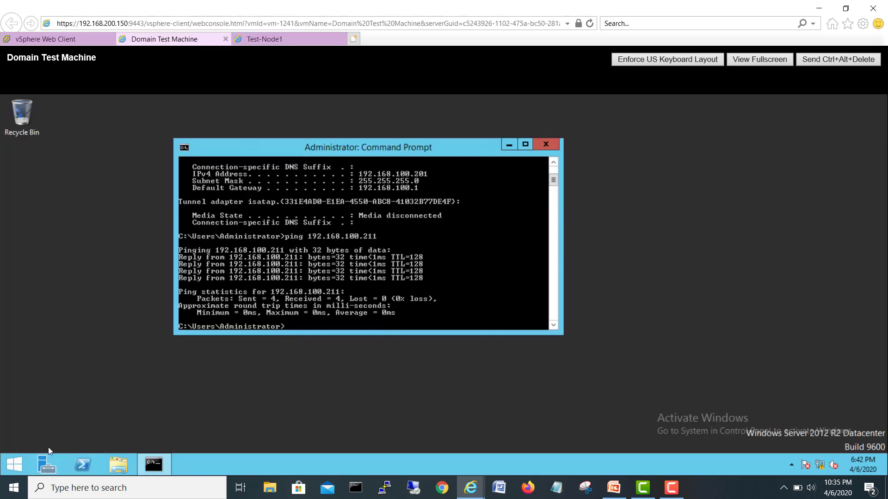
pyautogui.click(14, 464)
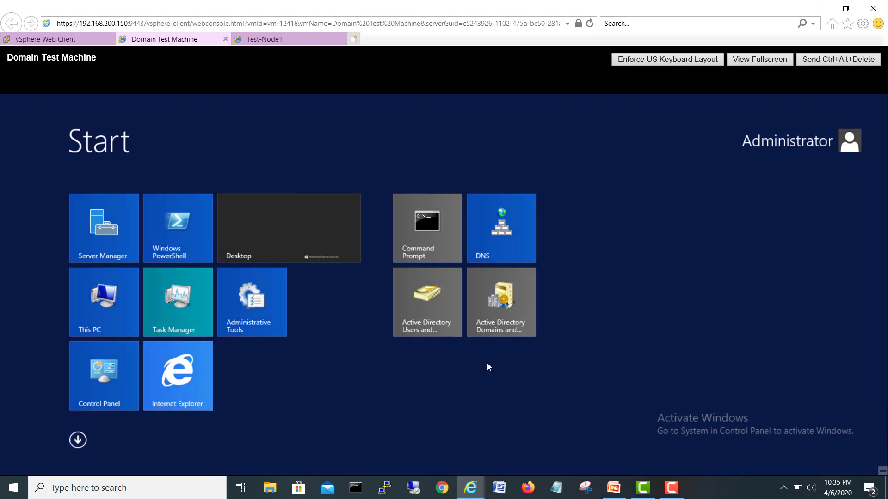
pyautogui.click(504, 232)
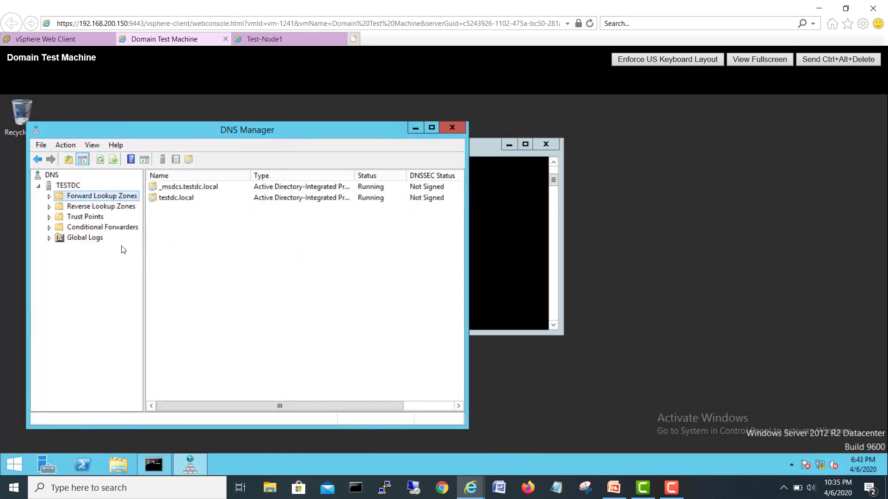
pyautogui.click(49, 196)
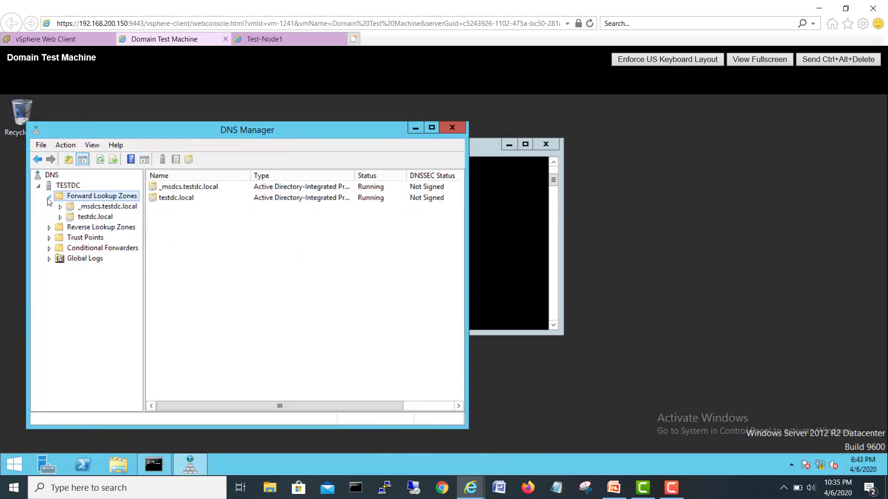
pyautogui.click(95, 217)
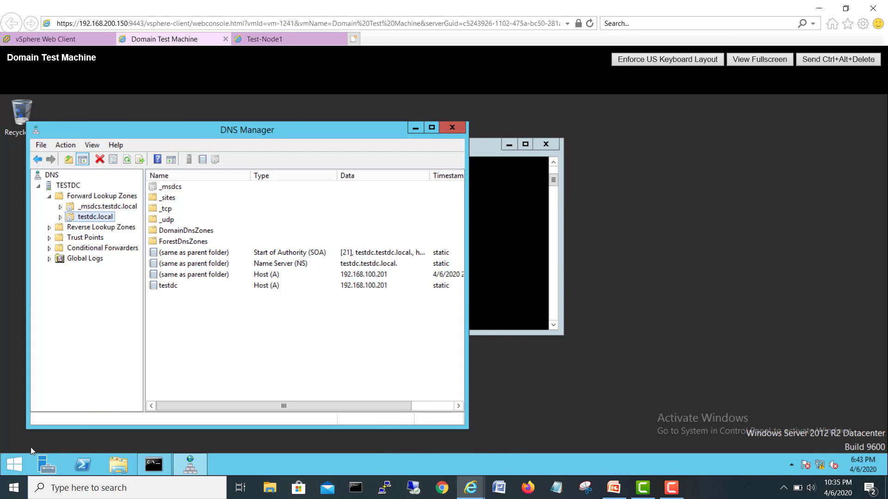
# Step: Inspect the Computer Management console through Server Manager on Domain Test Machine and close it
pyautogui.rightClick(43, 468)
pyautogui.press('Escape')
pyautogui.click(42, 467)
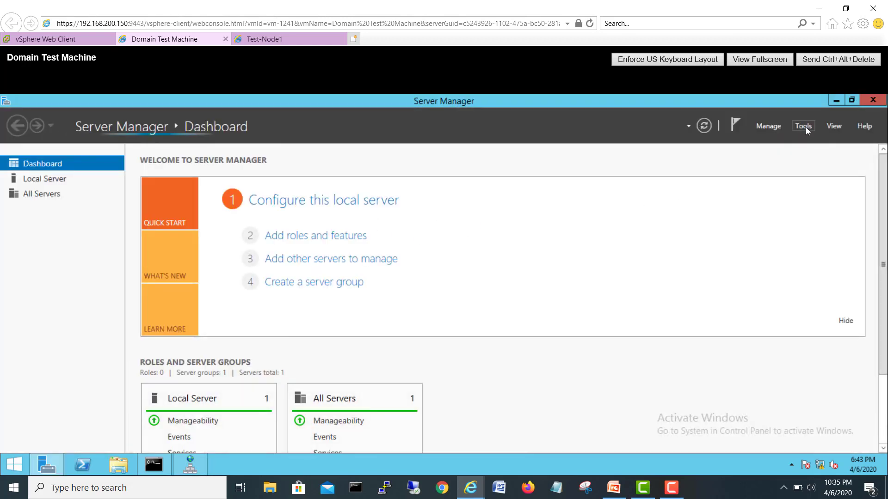
pyautogui.click(804, 127)
pyautogui.press('Left')
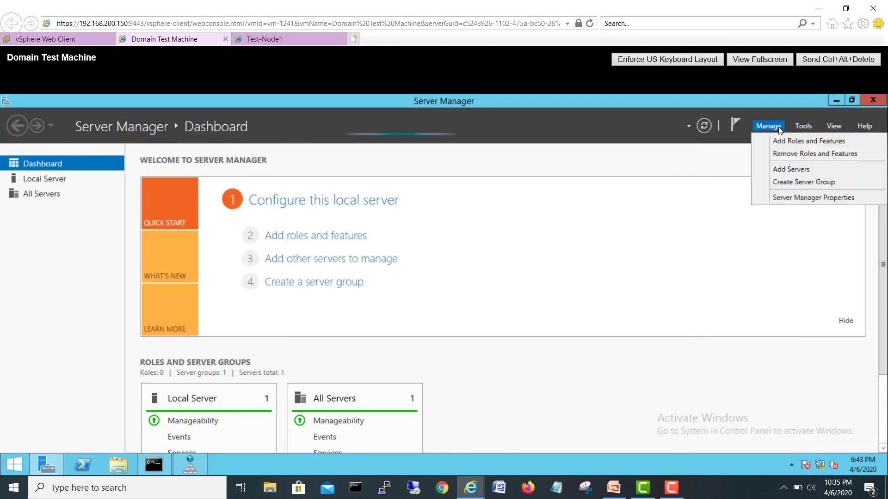
pyautogui.click(804, 126)
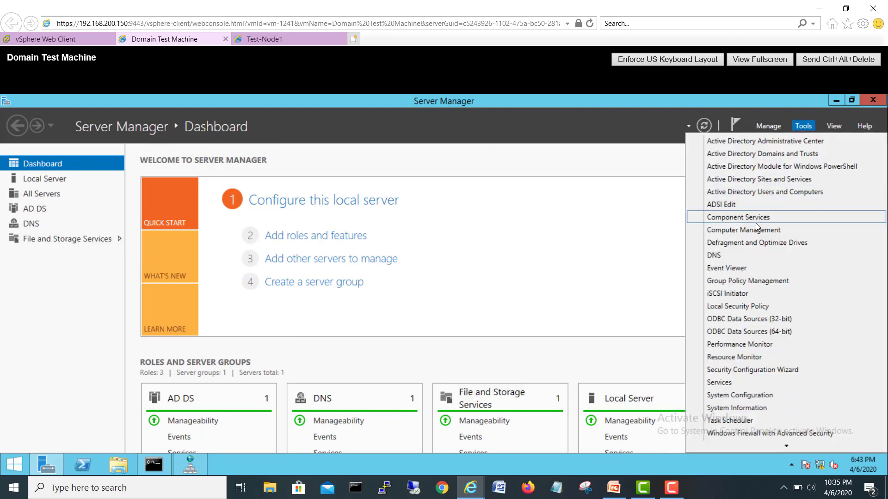
pyautogui.click(754, 231)
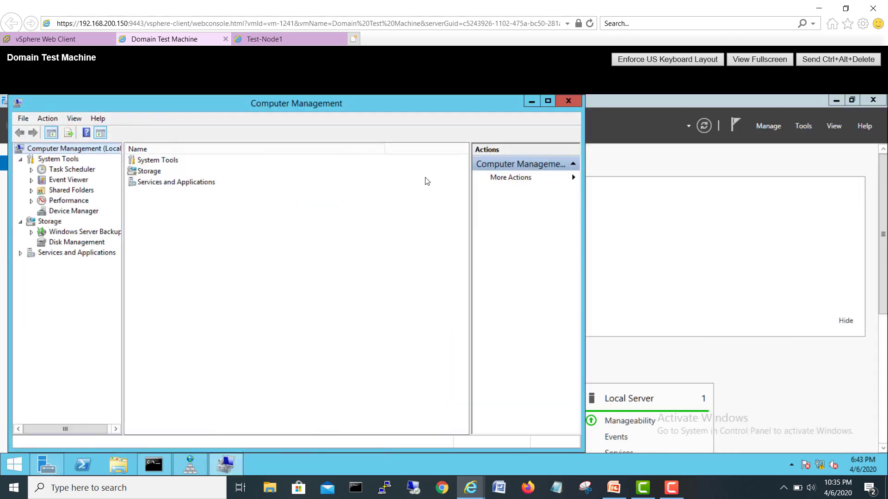
pyautogui.click(571, 103)
pyautogui.click(802, 127)
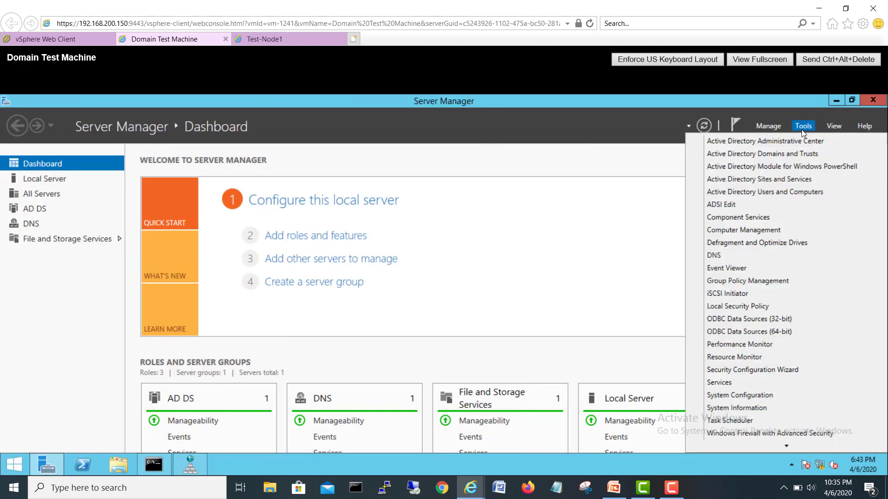
pyautogui.click(772, 231)
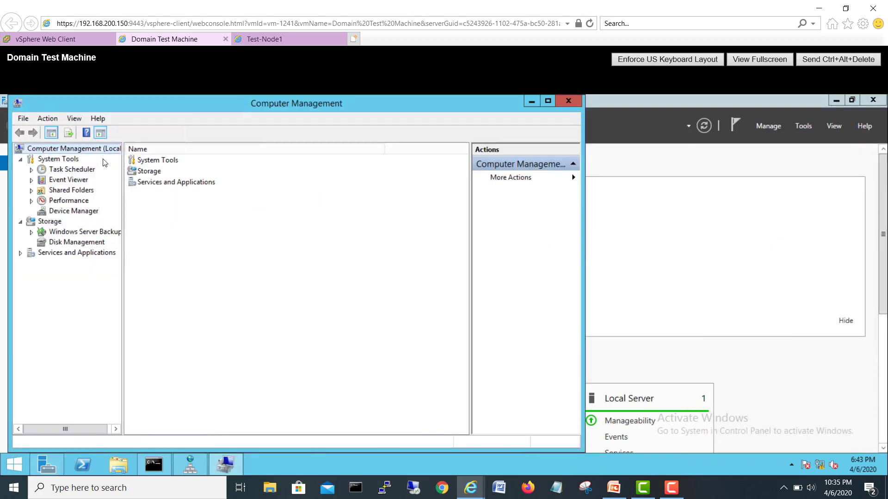
pyautogui.click(775, 131)
# Step: View the containers of the testdc.local domain in Active Directory Users and Computers, closing Server Manager
pyautogui.click(812, 129)
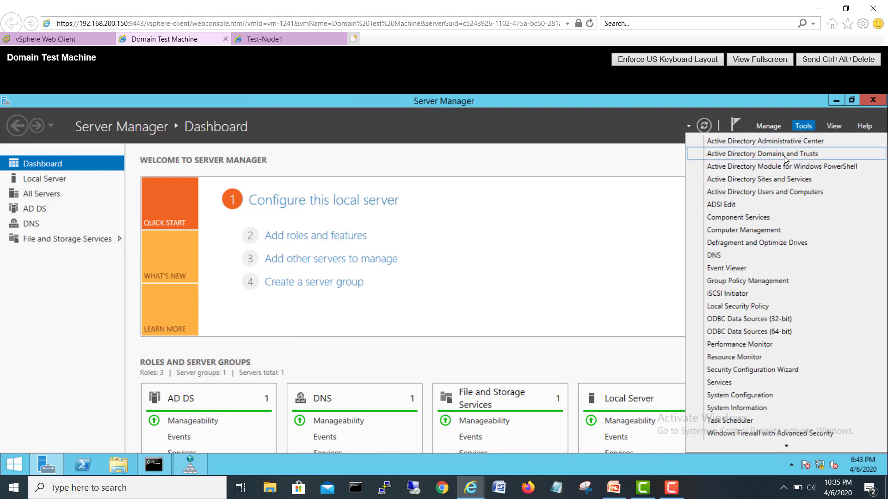
pyautogui.click(797, 193)
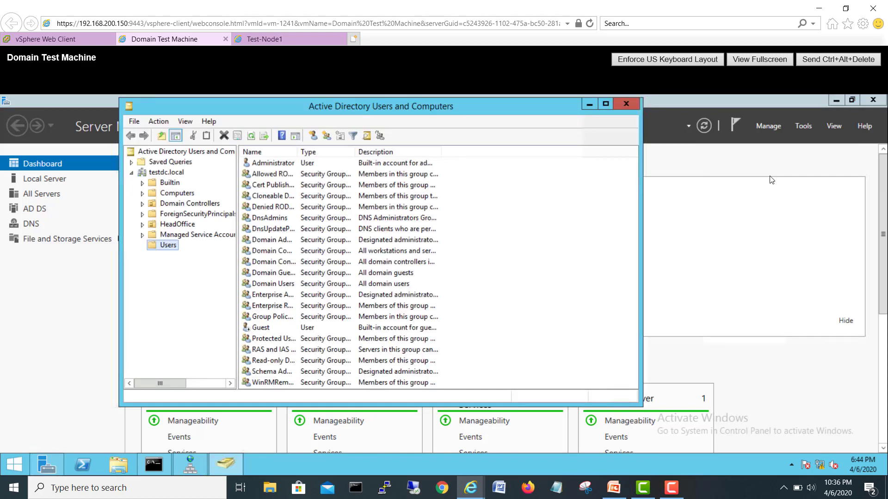
pyautogui.click(867, 101)
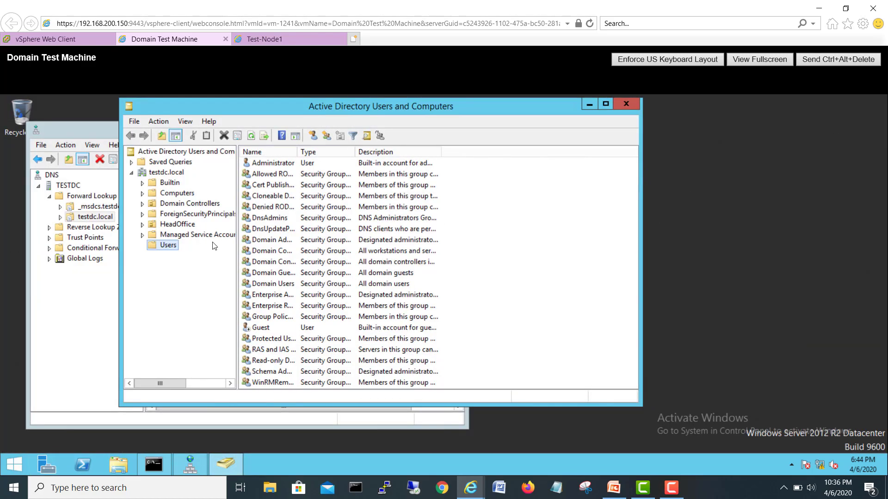
pyautogui.click(166, 174)
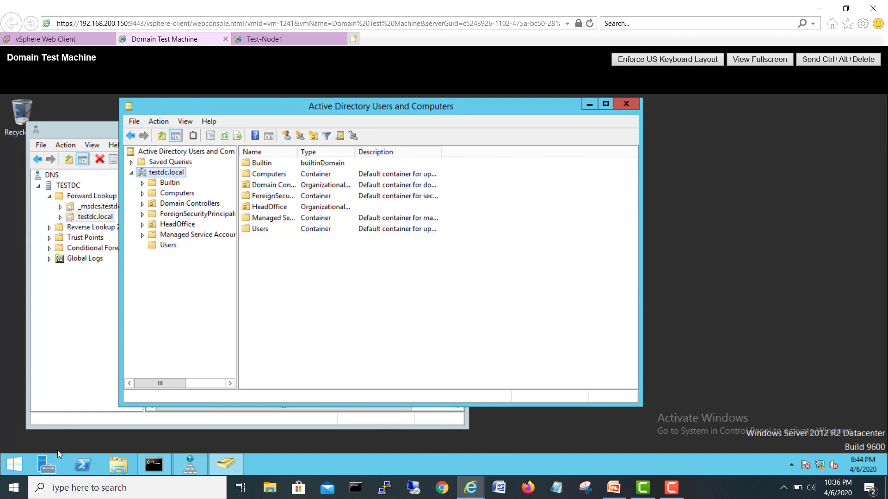
# Step: Review the administrative tools offered by Server Manager, close it, and recheck the testdc.local zone in DNS Manager
pyautogui.click(53, 467)
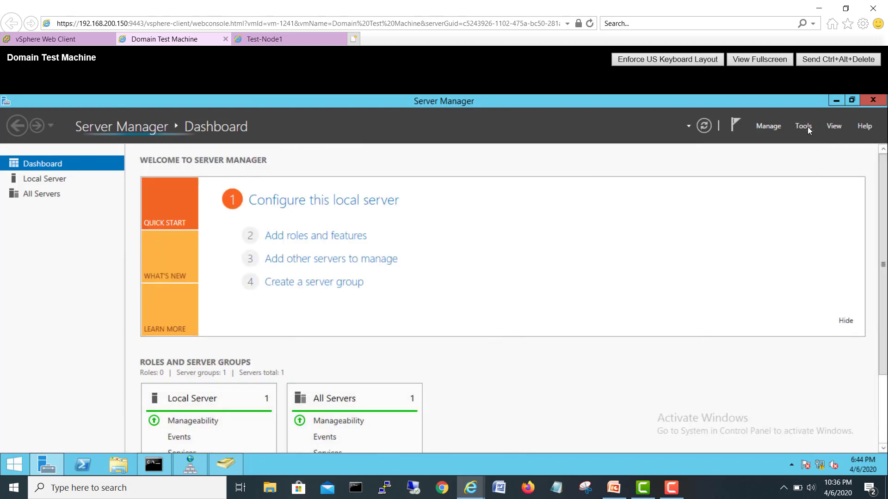
pyautogui.click(807, 126)
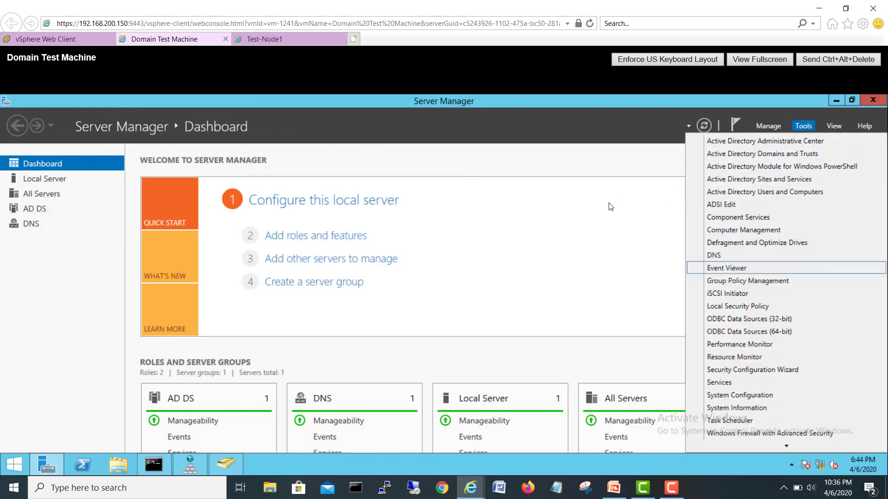
pyautogui.click(844, 153)
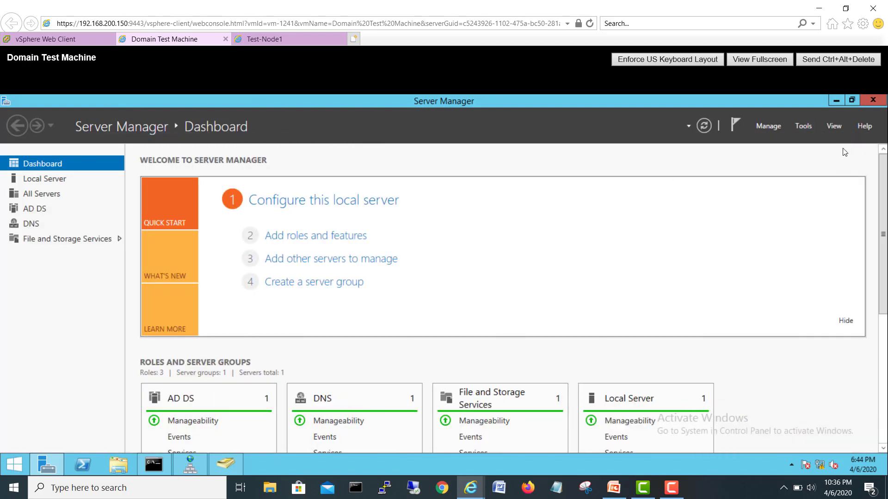
pyautogui.click(874, 101)
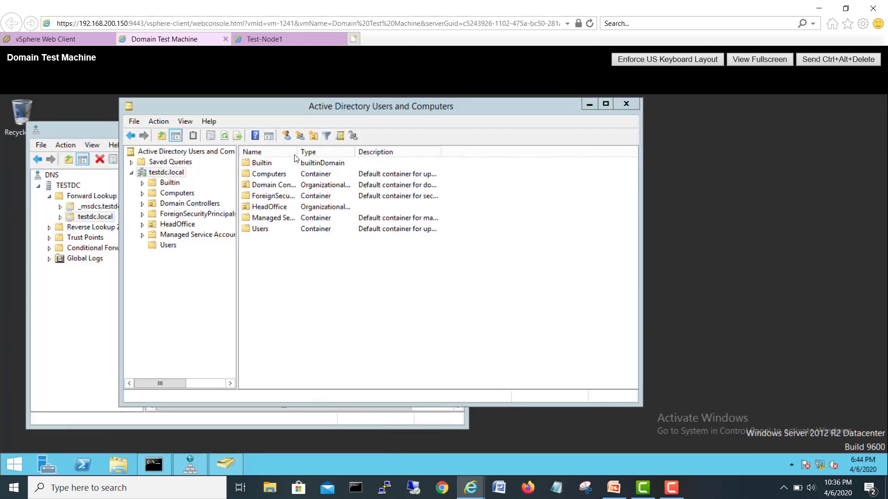
pyautogui.moveTo(298, 151); pyautogui.dragTo(316, 151)
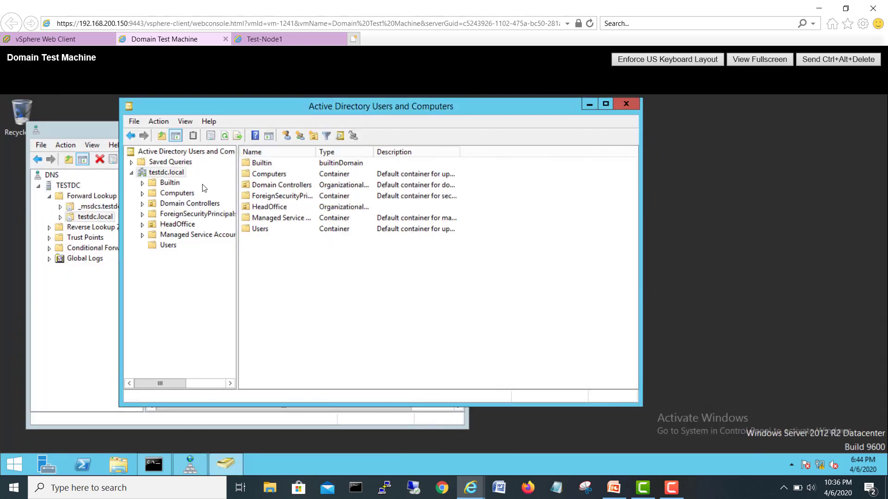
pyautogui.click(93, 293)
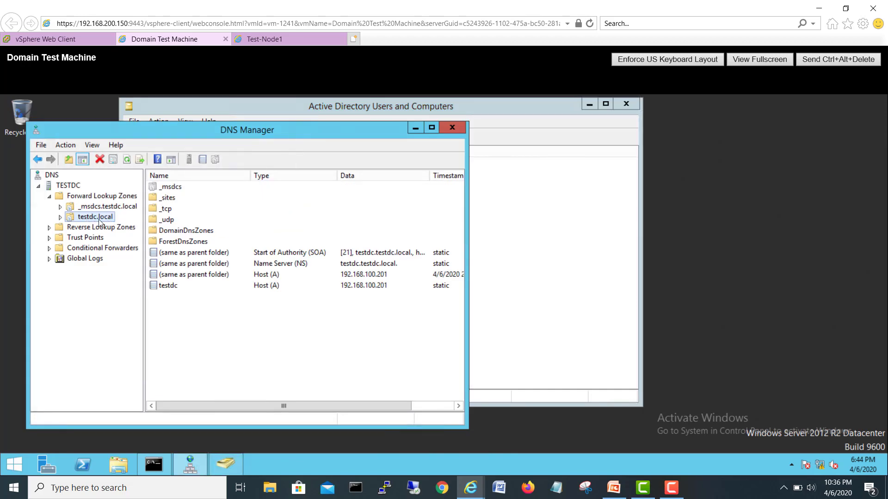
# Step: Enter testdc.local as the domain for Test-Node1 and submit the membership change
pyautogui.click(254, 40)
pyautogui.click(294, 327)
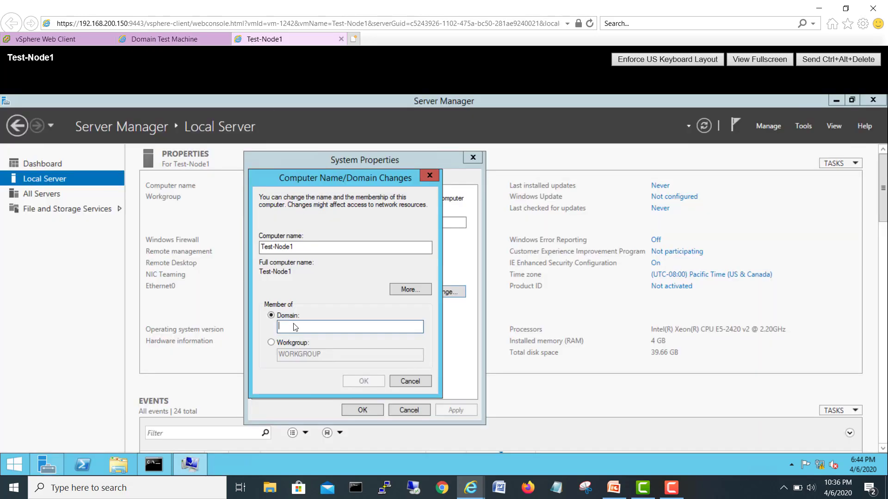
pyautogui.write('test')
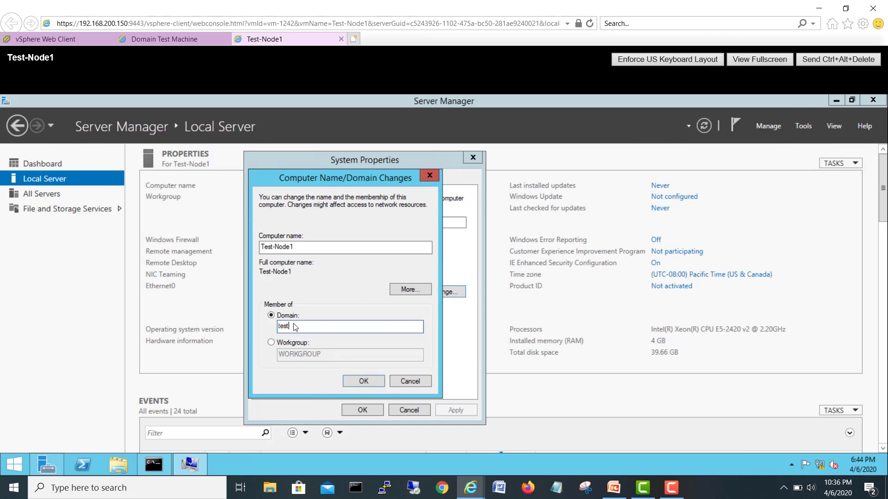
pyautogui.write('dc.local')
pyautogui.click(363, 381)
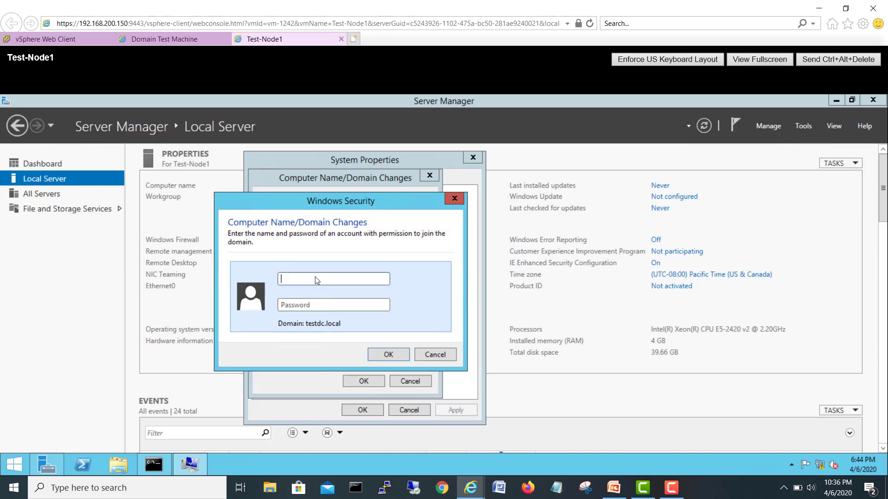
# Step: Authorize joining Test-Node1 to testdc.local with the administrator account and its password
pyautogui.write('administrator')
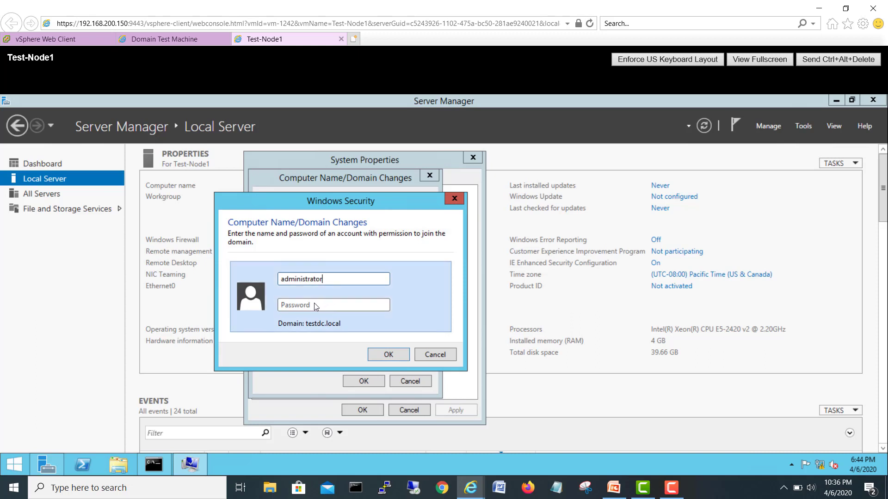
pyautogui.write('•••')
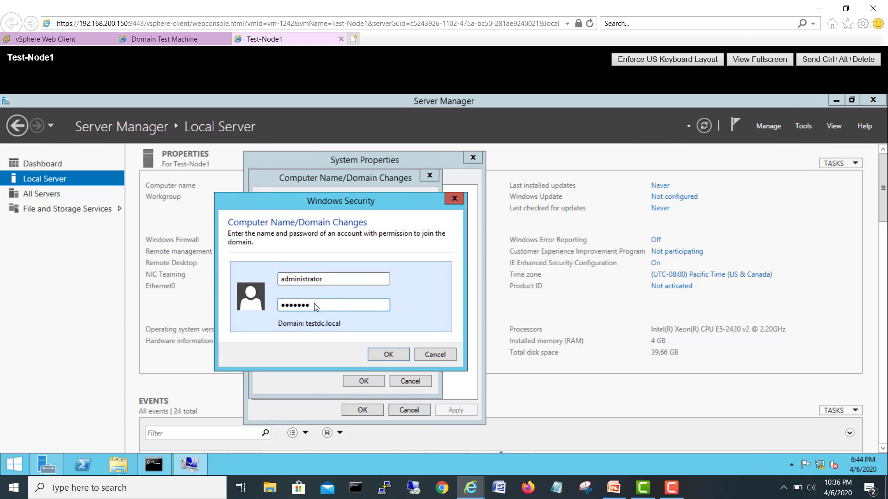
pyautogui.click(385, 356)
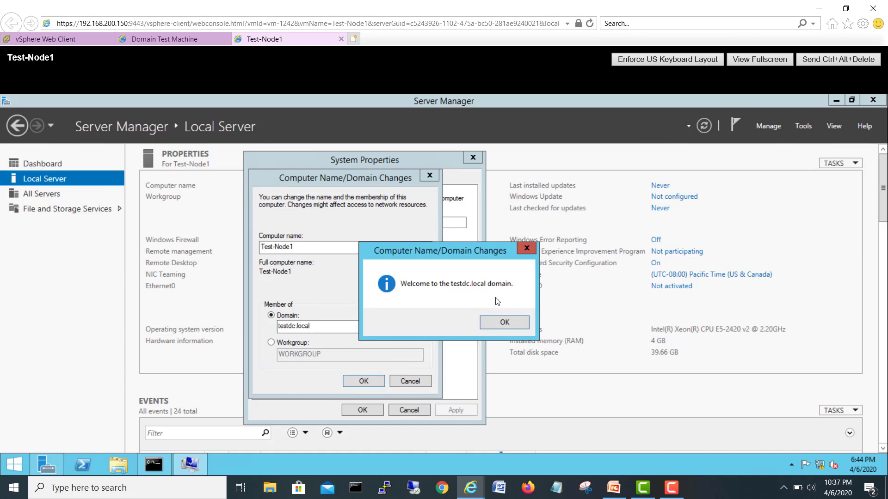
# Step: Acknowledge the domain join notices, close System Properties, and restart Test-Node1 immediately
pyautogui.click(499, 321)
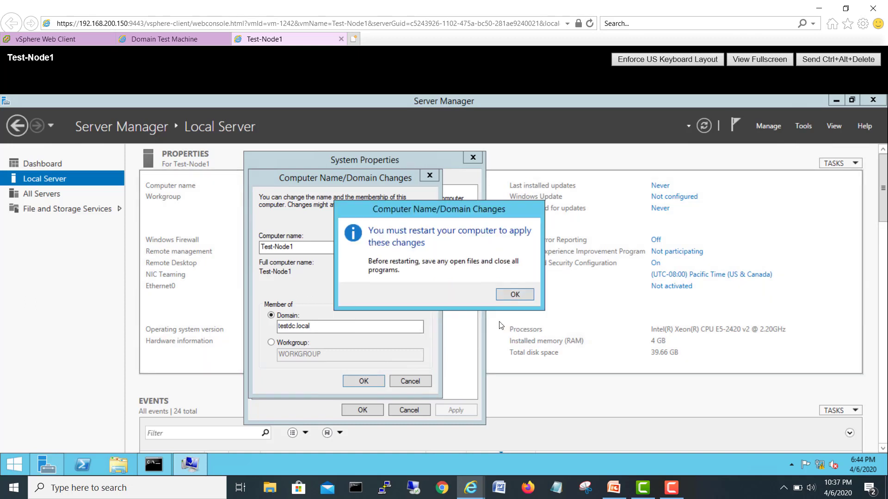
pyautogui.click(513, 295)
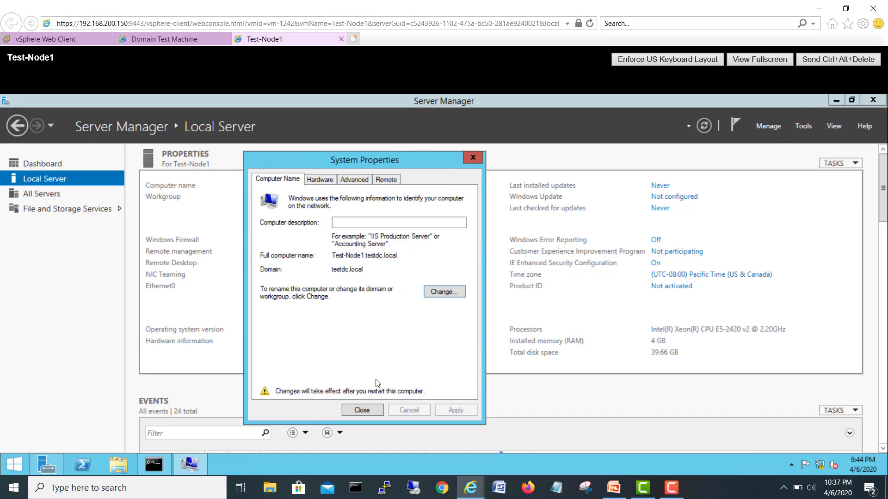
pyautogui.click(369, 409)
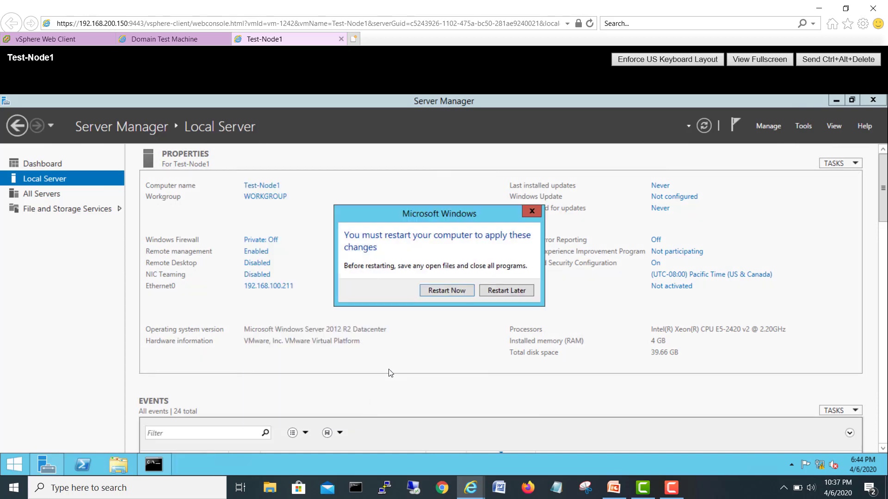
pyautogui.click(438, 291)
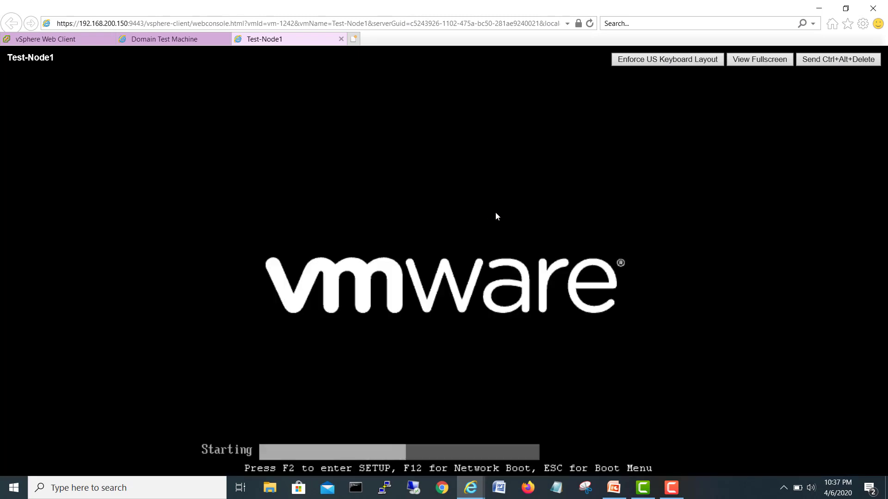
# Step: On Domain Test Machine, close DNS Manager and view the Computers container in Active Directory Users and Computers, enlarging the window and tree pane
pyautogui.click(156, 41)
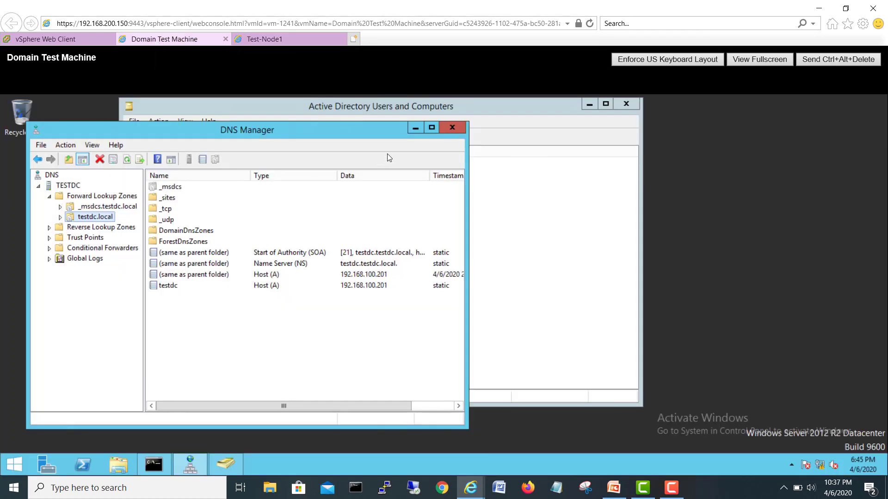
pyautogui.click(453, 128)
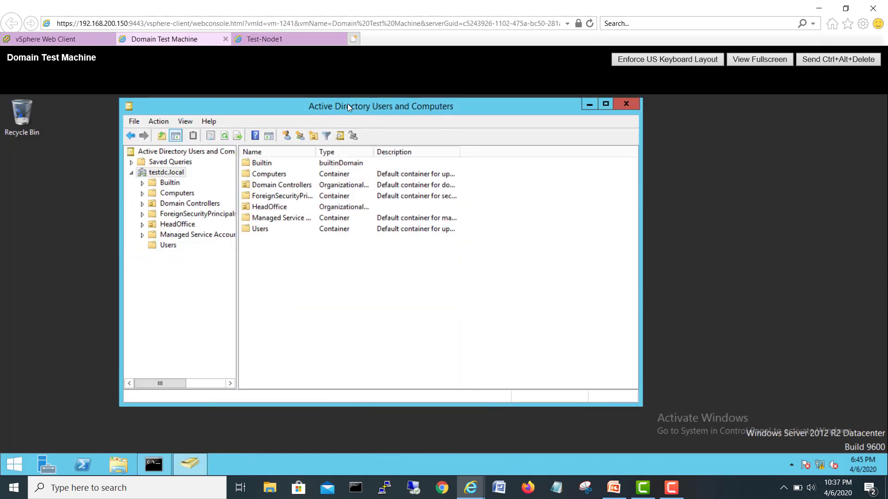
pyautogui.moveTo(347, 103); pyautogui.dragTo(346, 111)
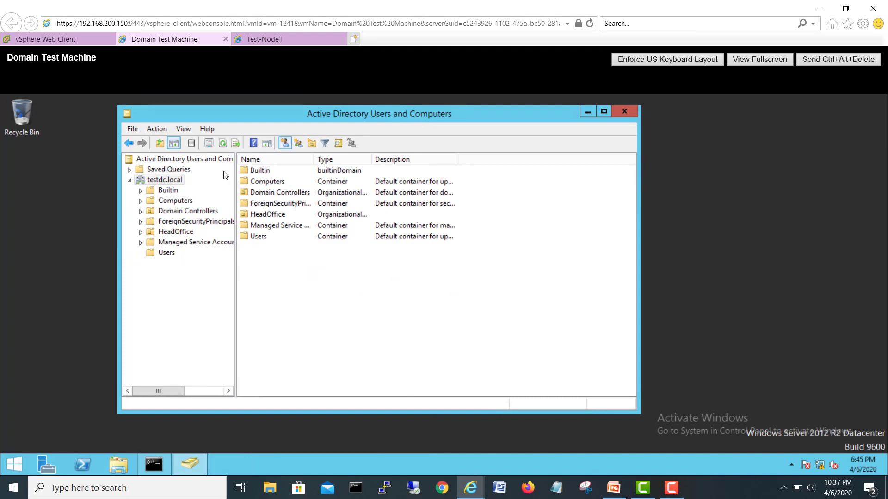
pyautogui.click(187, 201)
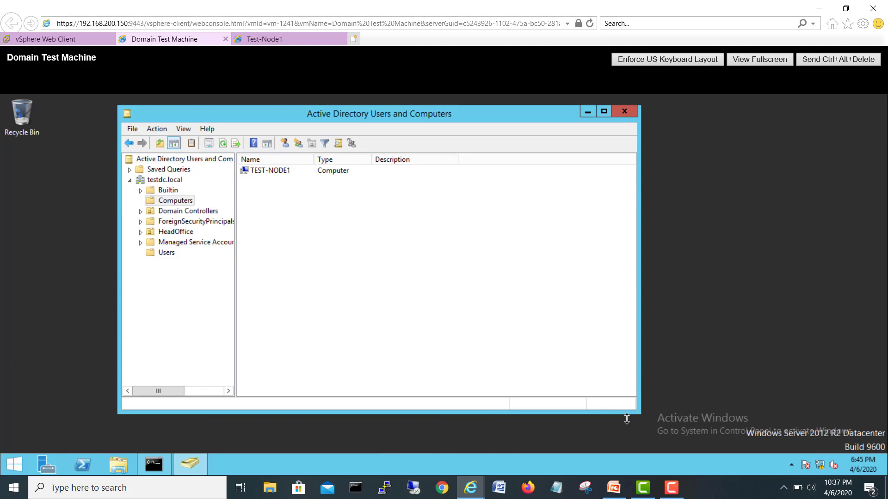
pyautogui.moveTo(623, 413); pyautogui.dragTo(624, 423)
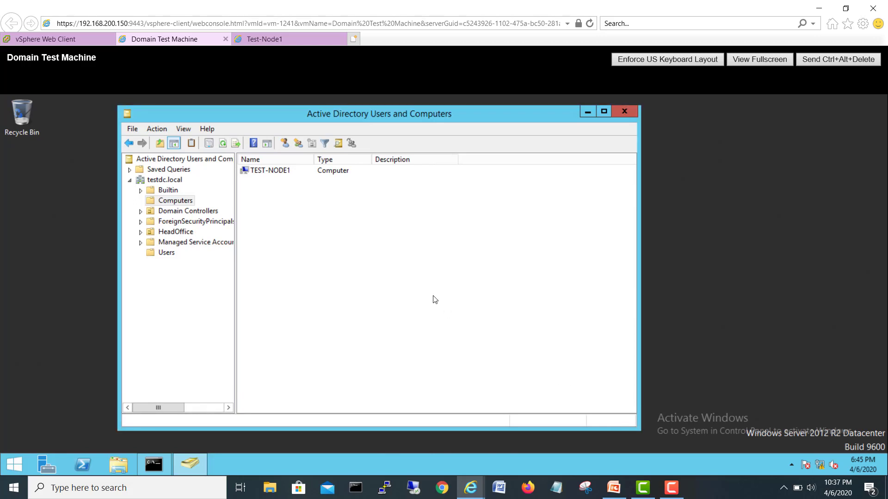
pyautogui.moveTo(237, 273); pyautogui.dragTo(253, 271)
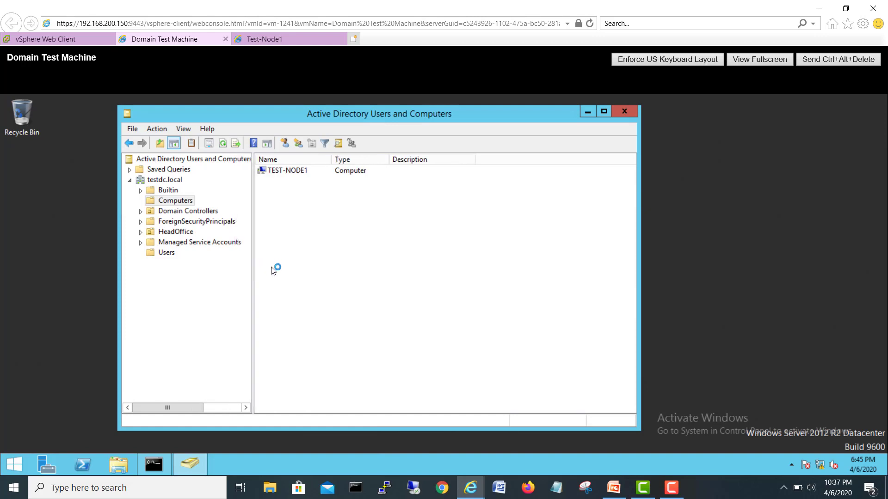
# Step: Create an organizational unit named Windows 2012 Servers directly under the testdc.local domain
pyautogui.click(163, 181)
pyautogui.rightClick(162, 182)
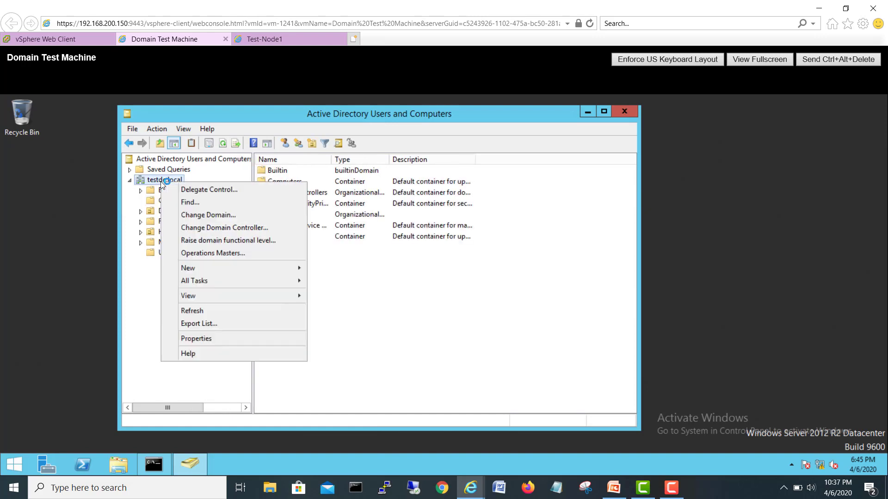
pyautogui.moveTo(204, 268)
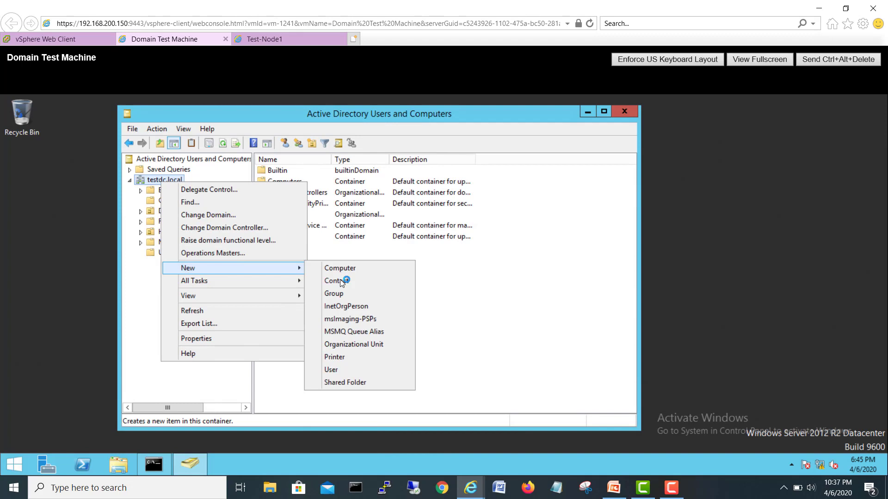
pyautogui.click(353, 344)
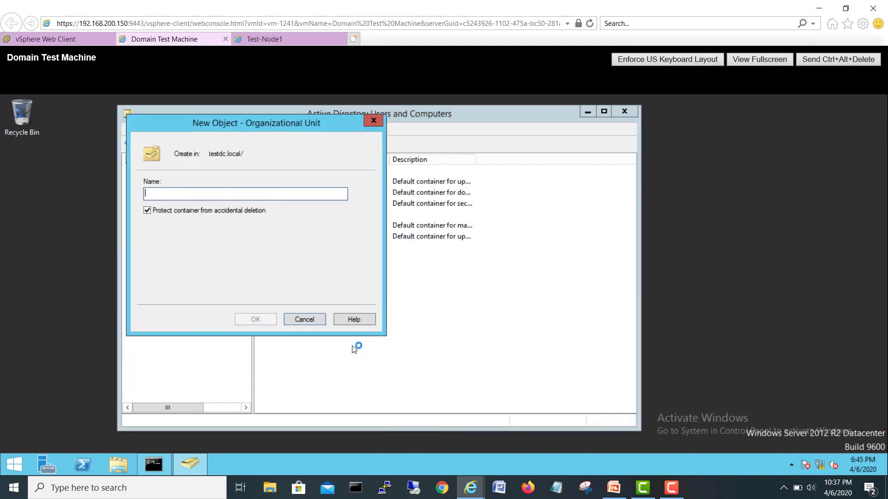
pyautogui.write('Windows ')
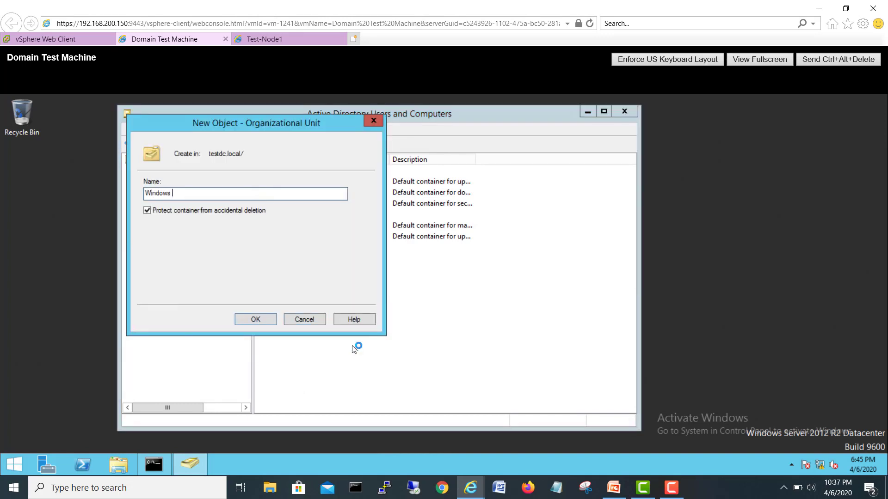
pyautogui.write('2012 Servers')
pyautogui.click(258, 317)
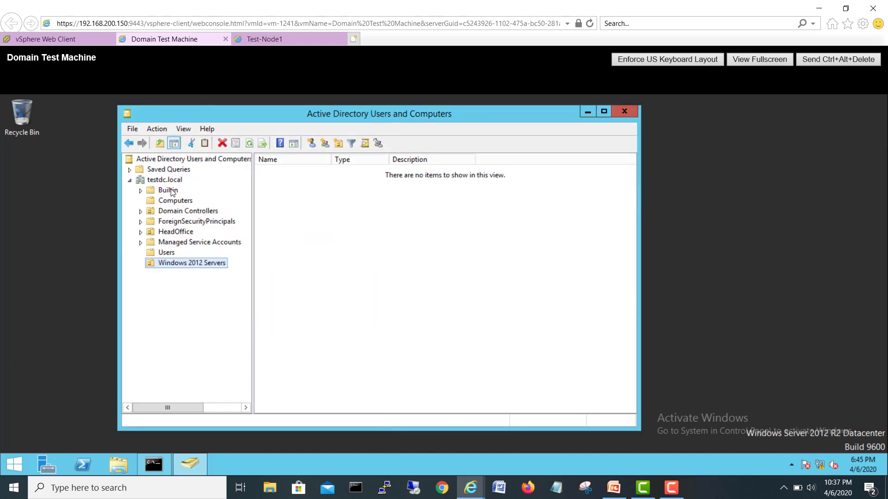
# Step: Check TEST-NODE1 in the Computers container and view the contents of the Windows 2012 Servers organizational unit
pyautogui.click(172, 203)
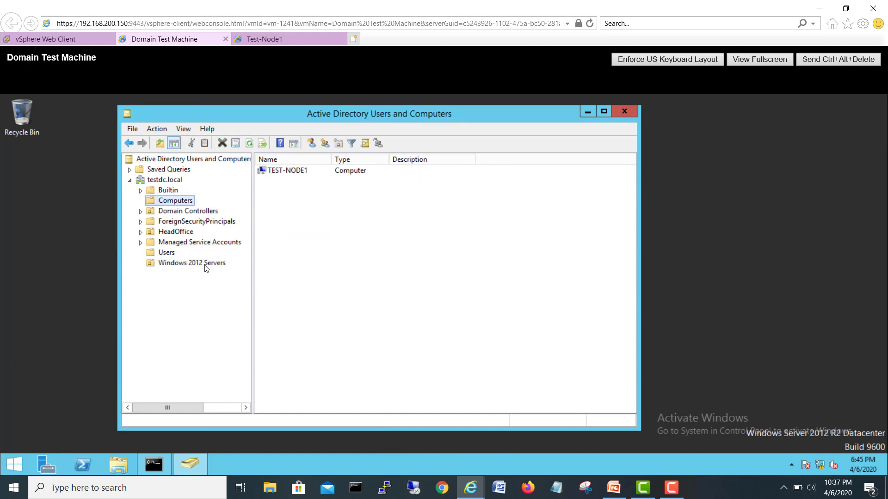
pyautogui.click(297, 171)
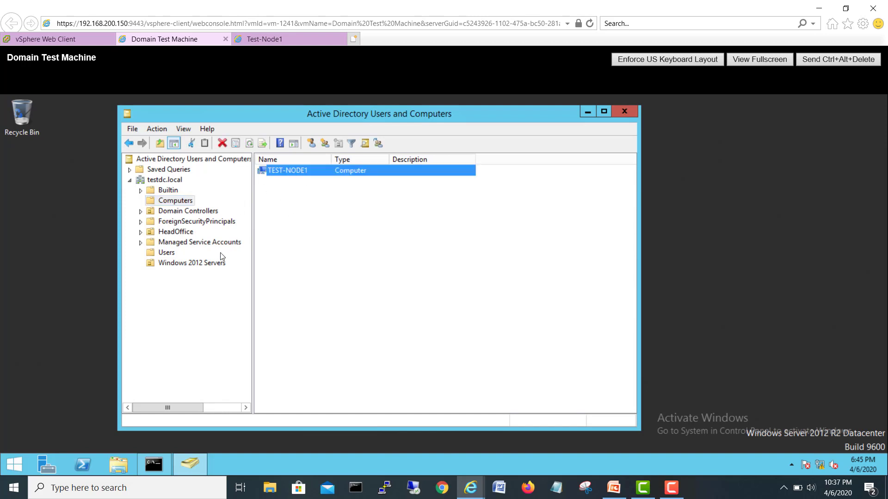
pyautogui.click(212, 263)
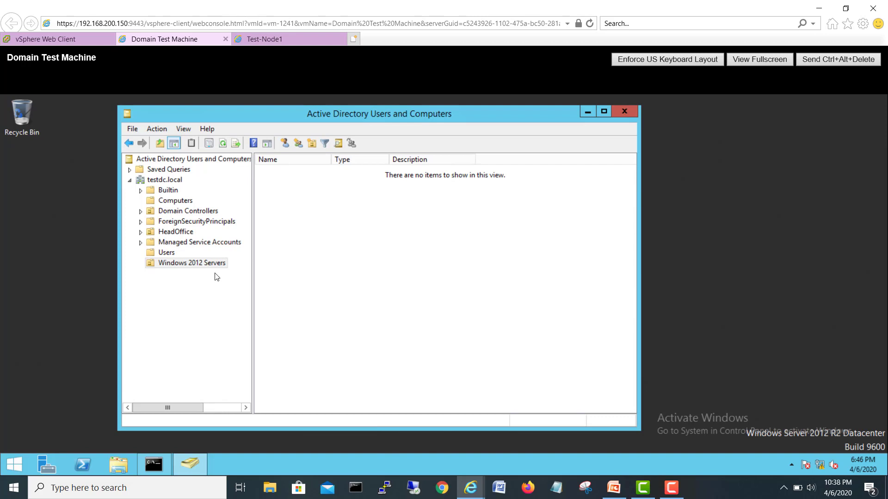
# Step: Switch to the Test-Node1 console and sign in as its local Administrator with the account password
pyautogui.click(263, 40)
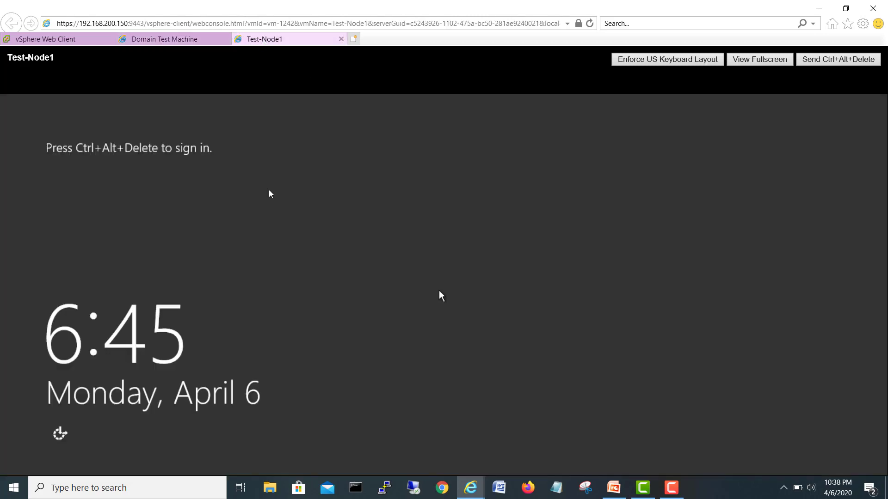
pyautogui.click(820, 63)
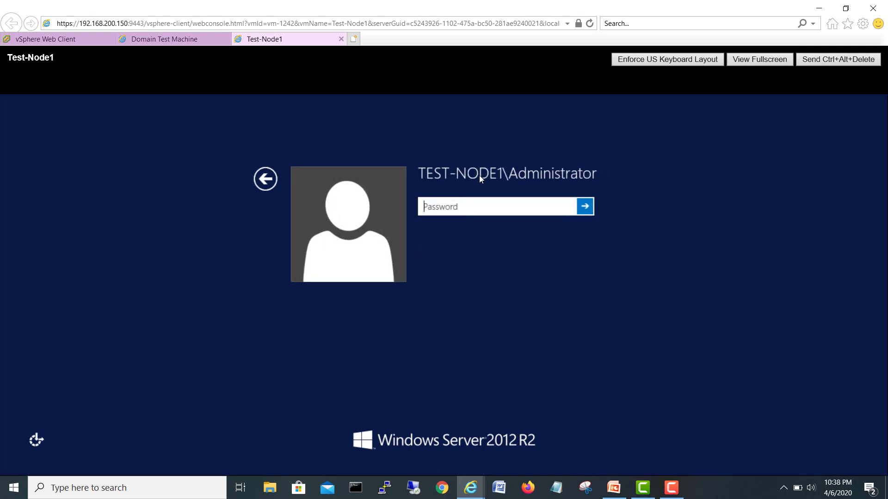
pyautogui.click(480, 211)
pyautogui.write('•••••••')
pyautogui.moveTo(477, 210); pyautogui.dragTo(422, 211)
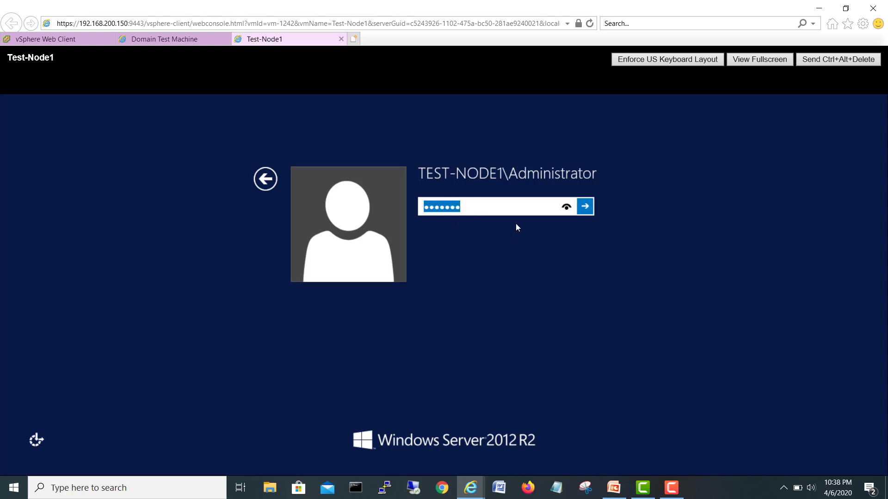
pyautogui.click(508, 212)
pyautogui.press('Return')
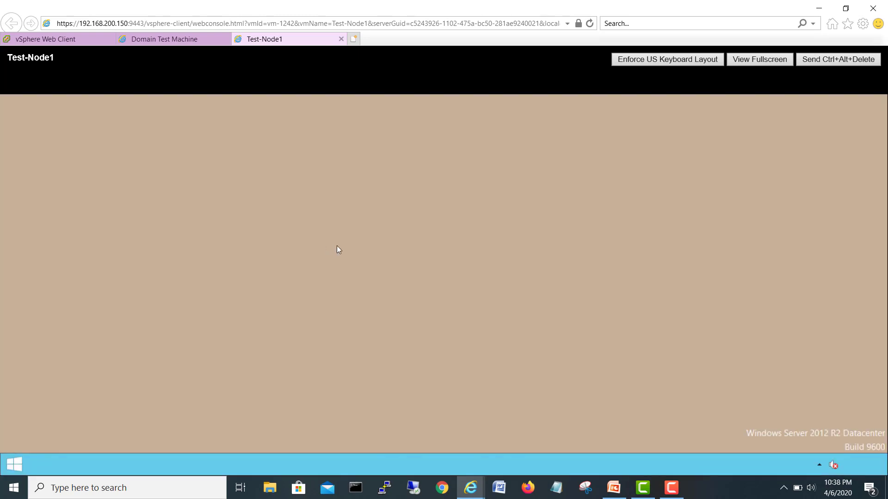
# Step: On Domain Test Machine, move the TEST-NODE1 computer account from Computers into the Windows 2012 Servers organizational unit
pyautogui.click(165, 40)
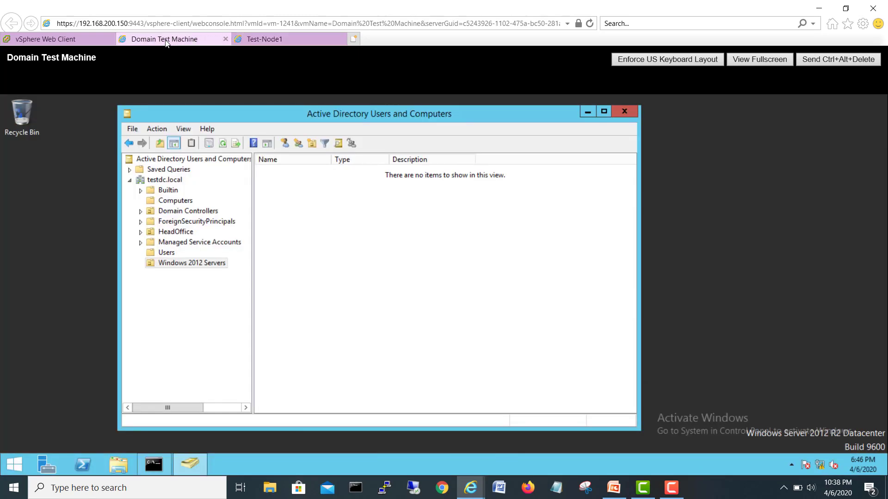
pyautogui.click(174, 203)
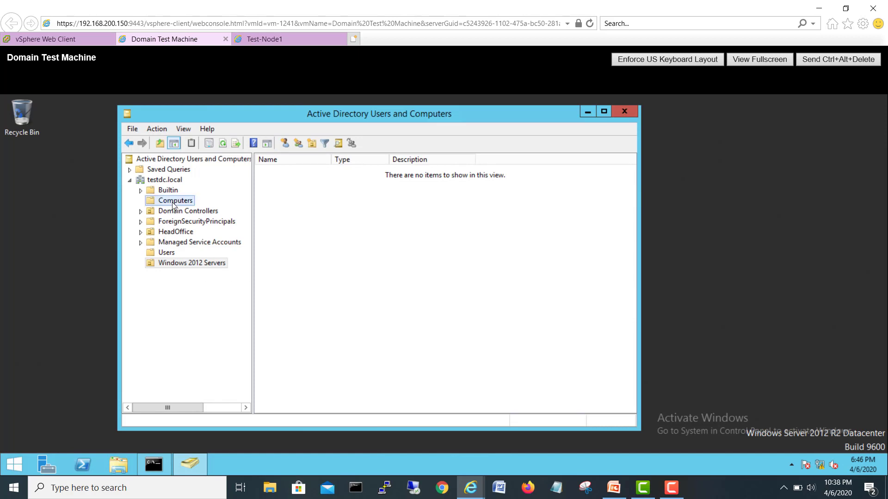
pyautogui.click(278, 171)
pyautogui.rightClick(279, 171)
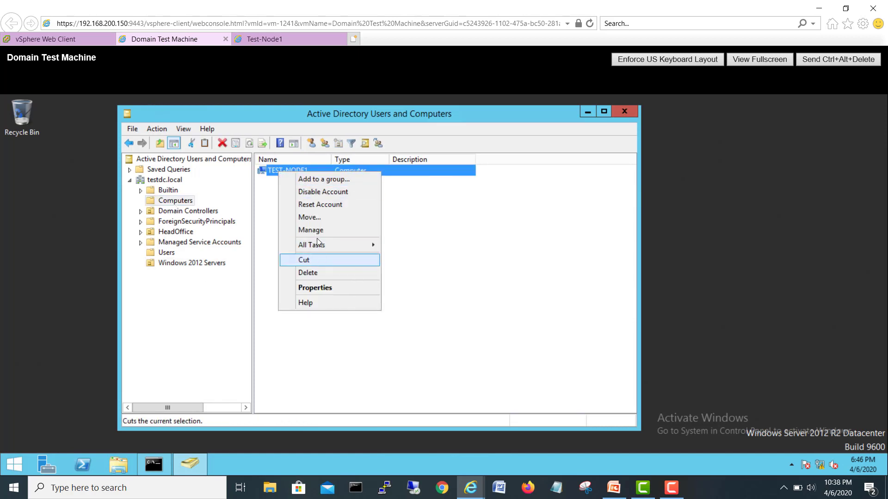
pyautogui.click(309, 217)
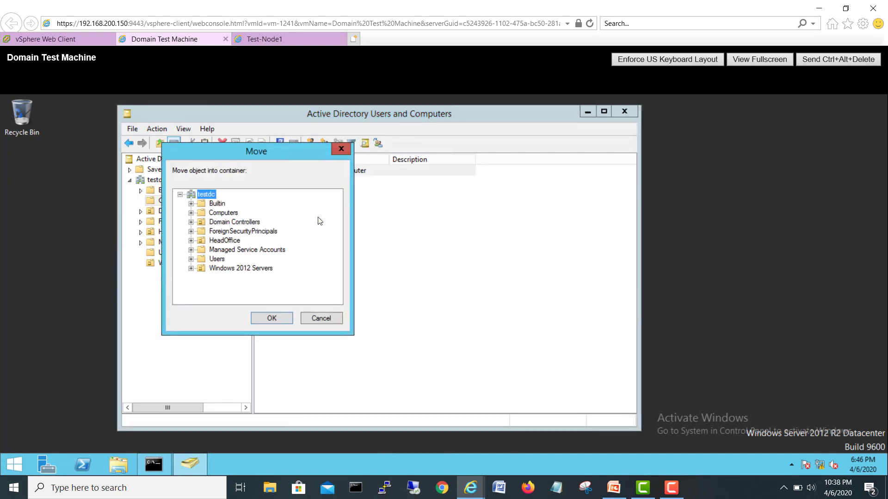
pyautogui.click(238, 269)
pyautogui.click(277, 321)
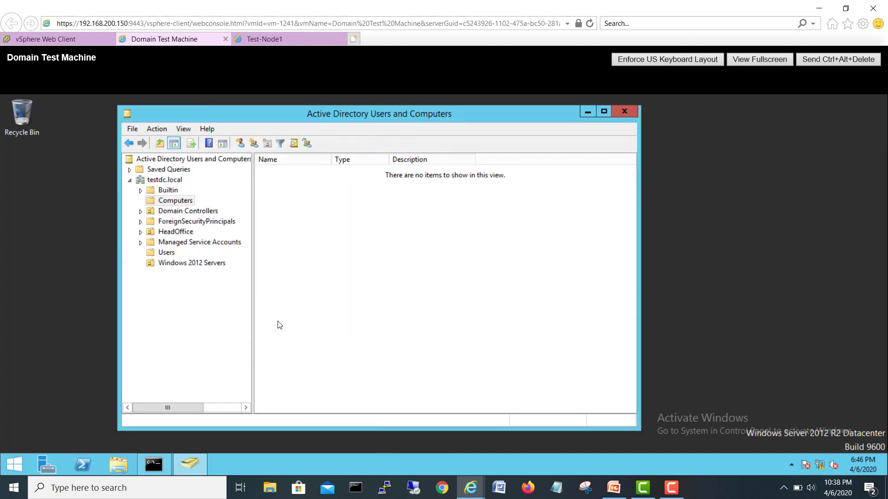
# Step: Check TEST-NODE1 in the Windows 2012 Servers organizational unit and switch to the PowerPoint presentation
pyautogui.click(196, 264)
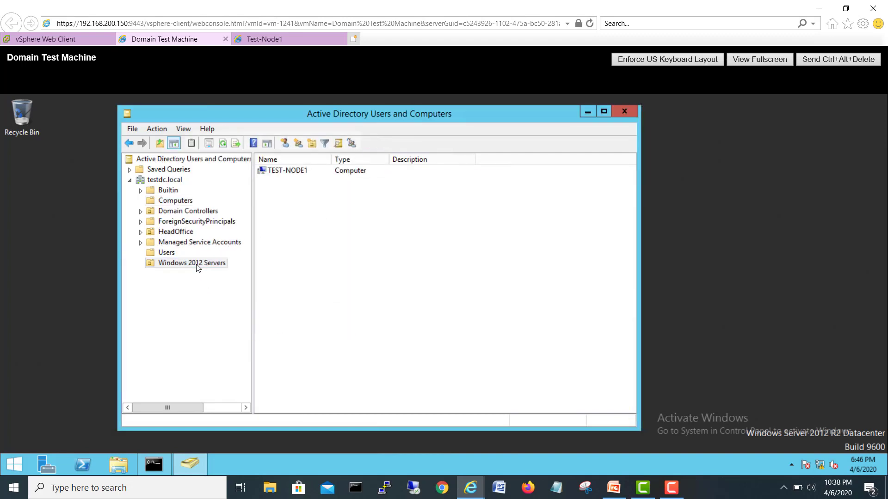
pyautogui.click(287, 172)
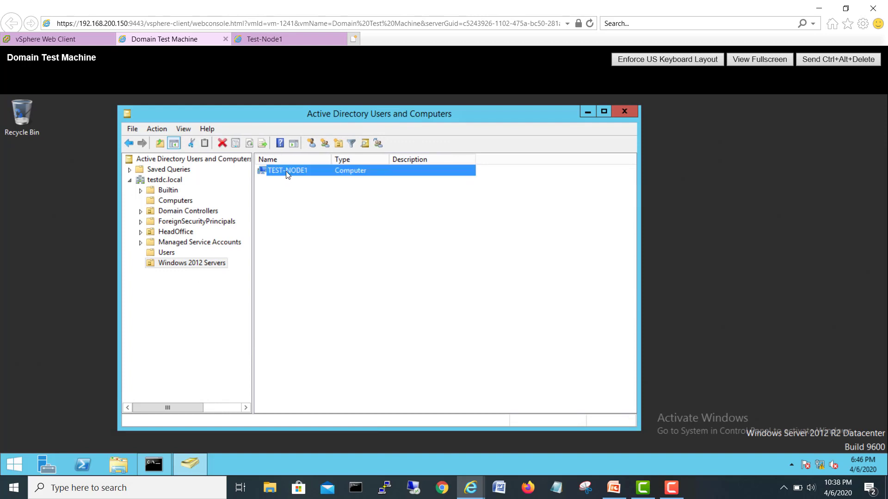
pyautogui.click(613, 488)
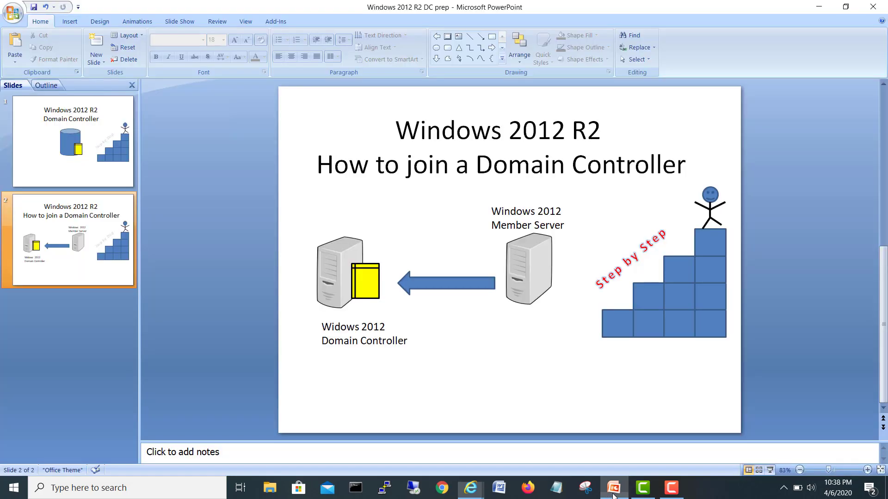